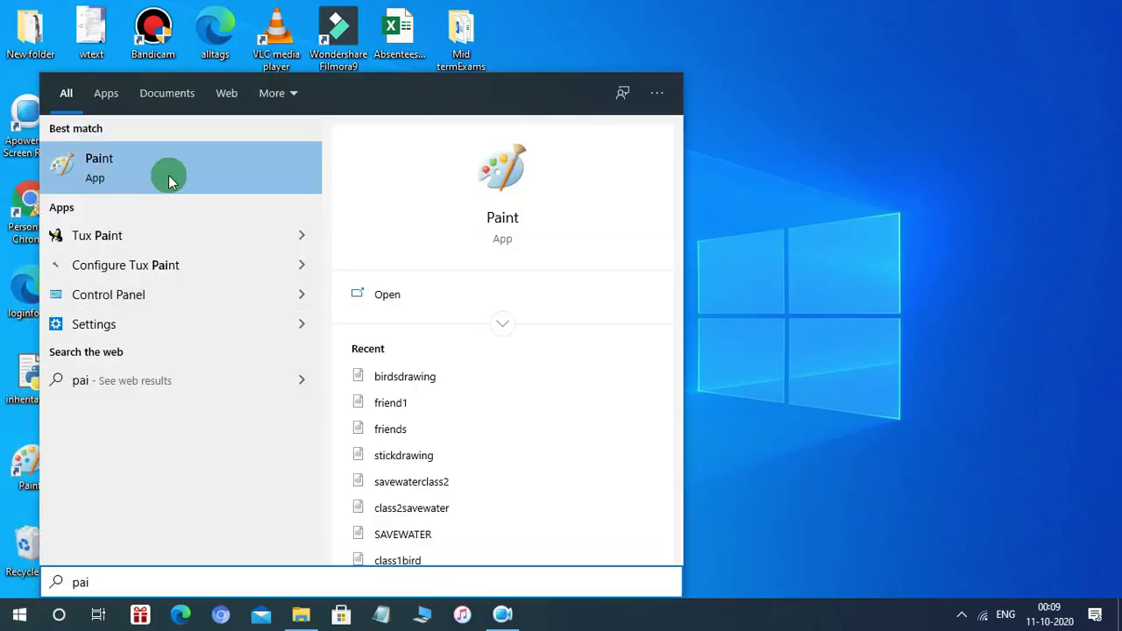
Launch Paint and frame the canvas edge with two nested black rectangle outlines
left_click(184, 158)
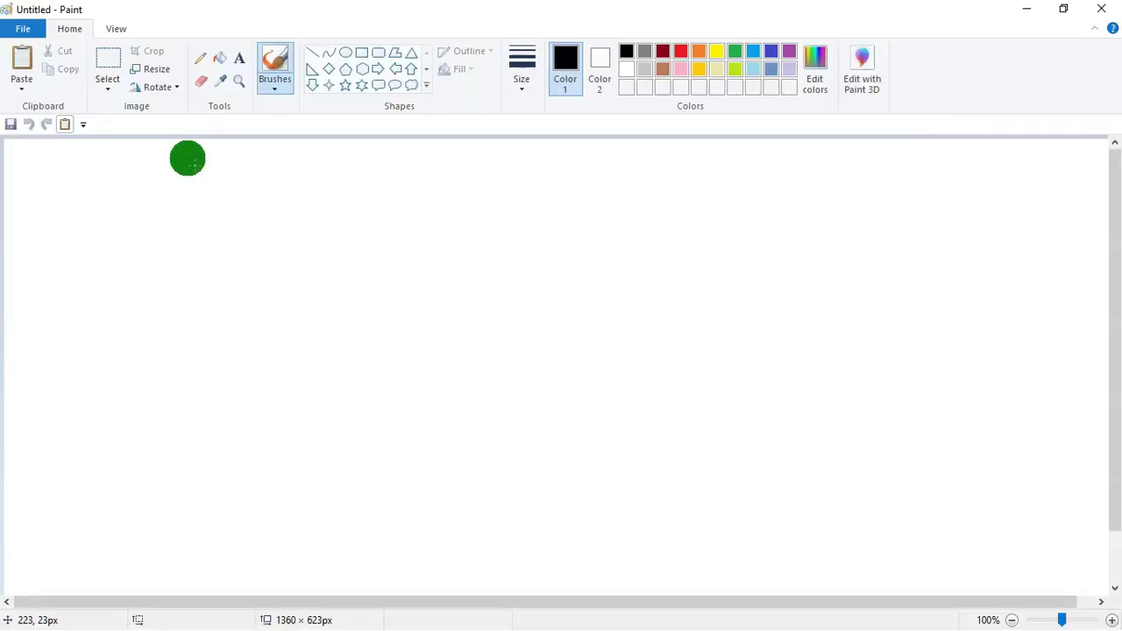
left_click(361, 51)
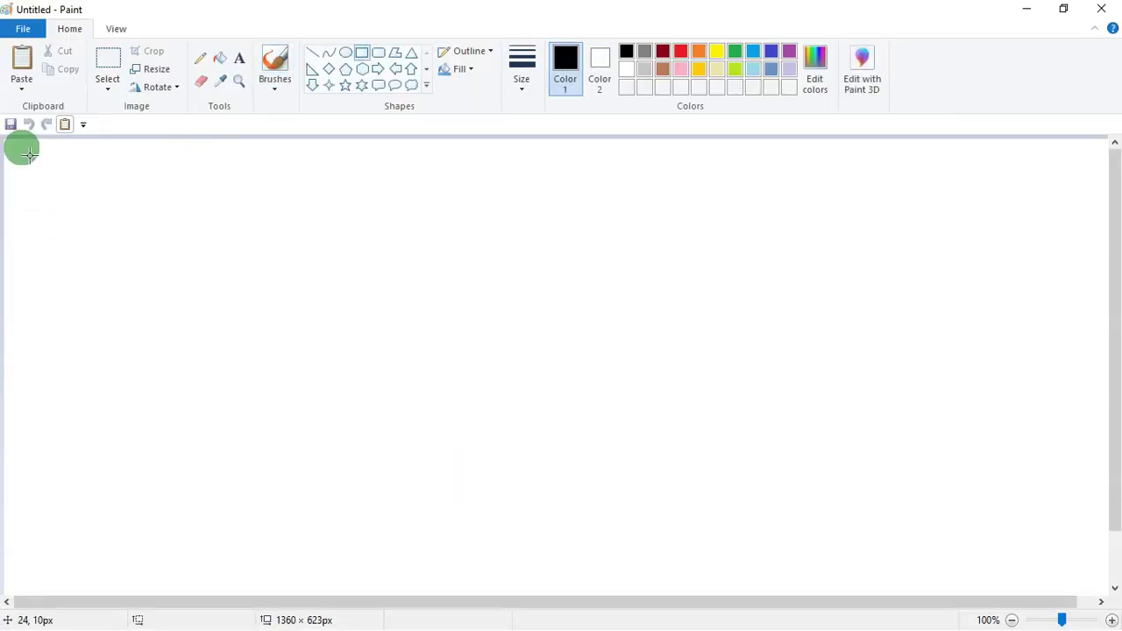
left_click_drag(9, 146, 1102, 590)
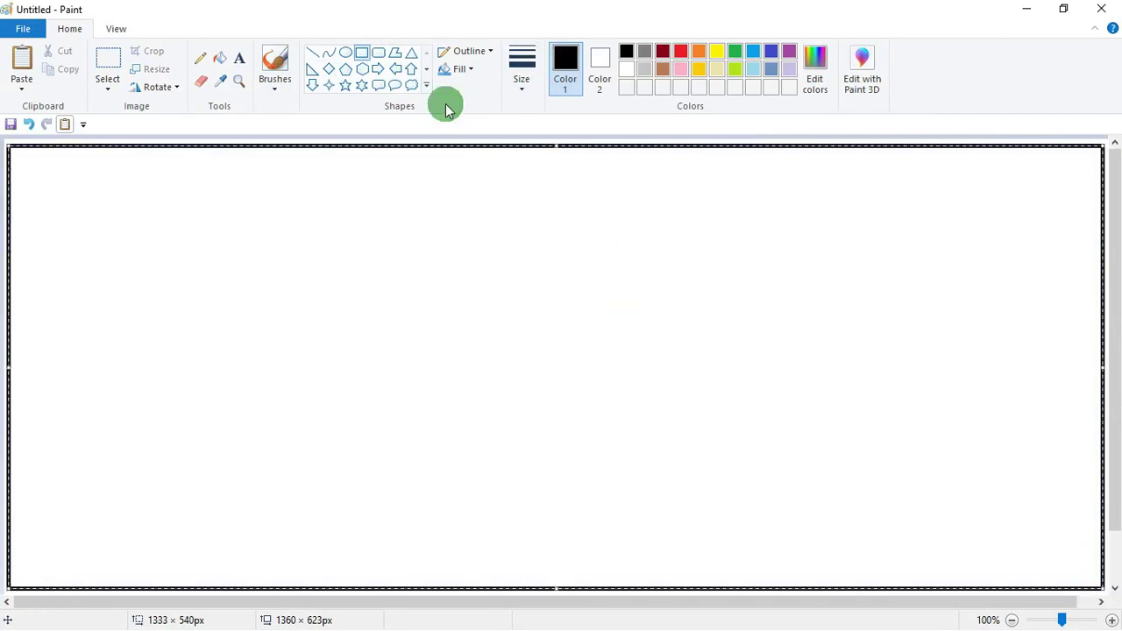
left_click(361, 54)
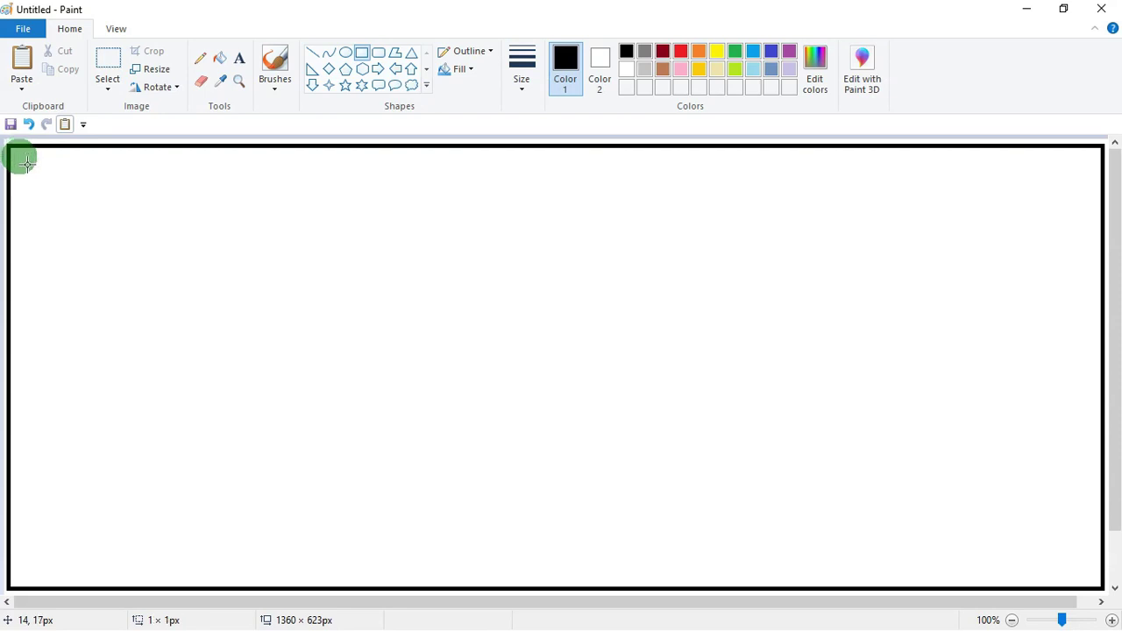
left_click_drag(15, 154, 1102, 589)
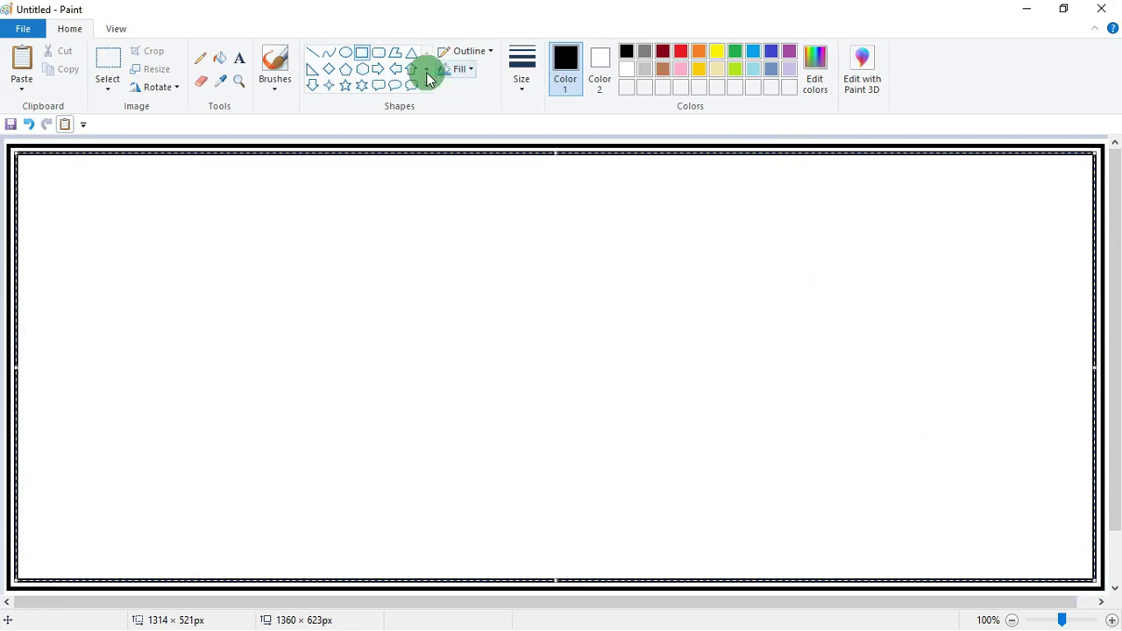
left_click(364, 63)
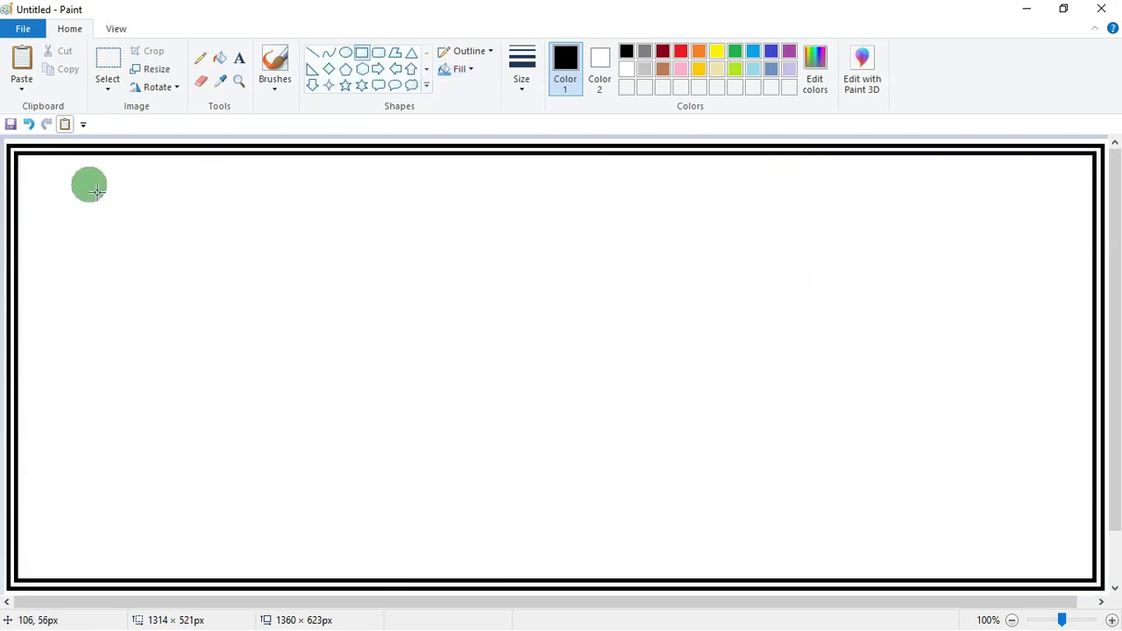
Draw the upper-left panel rectangle and widen it
left_click_drag(98, 205, 316, 395)
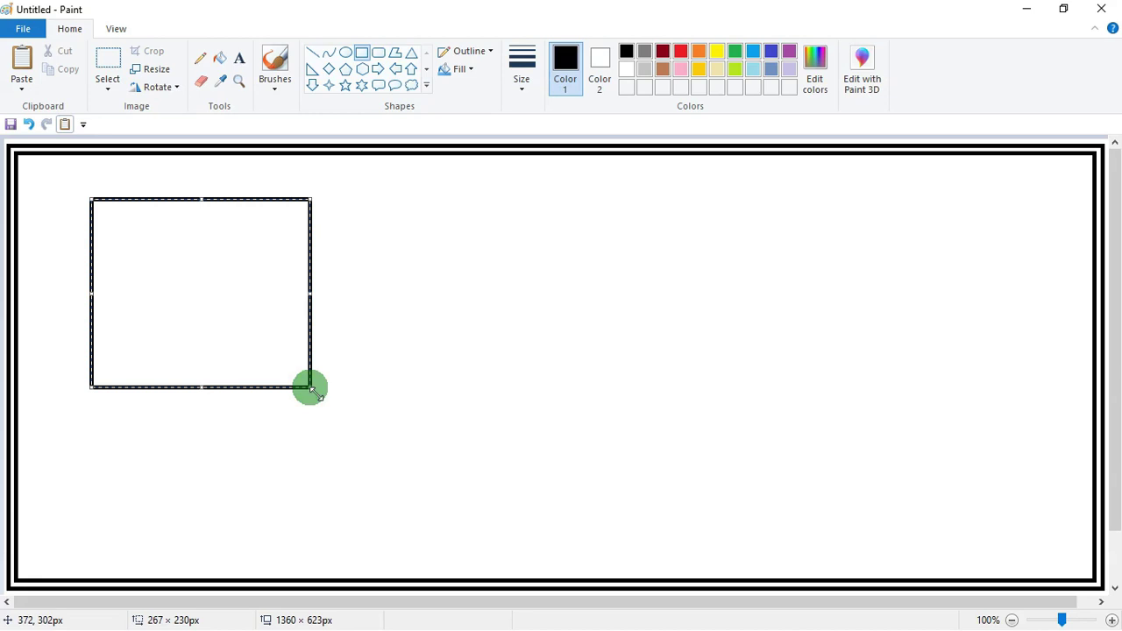
left_click_drag(313, 395, 354, 395)
left_click(487, 427)
Add the middle and right panel rectangles, adjusting the right one's position and width
left_click_drag(473, 200, 748, 403)
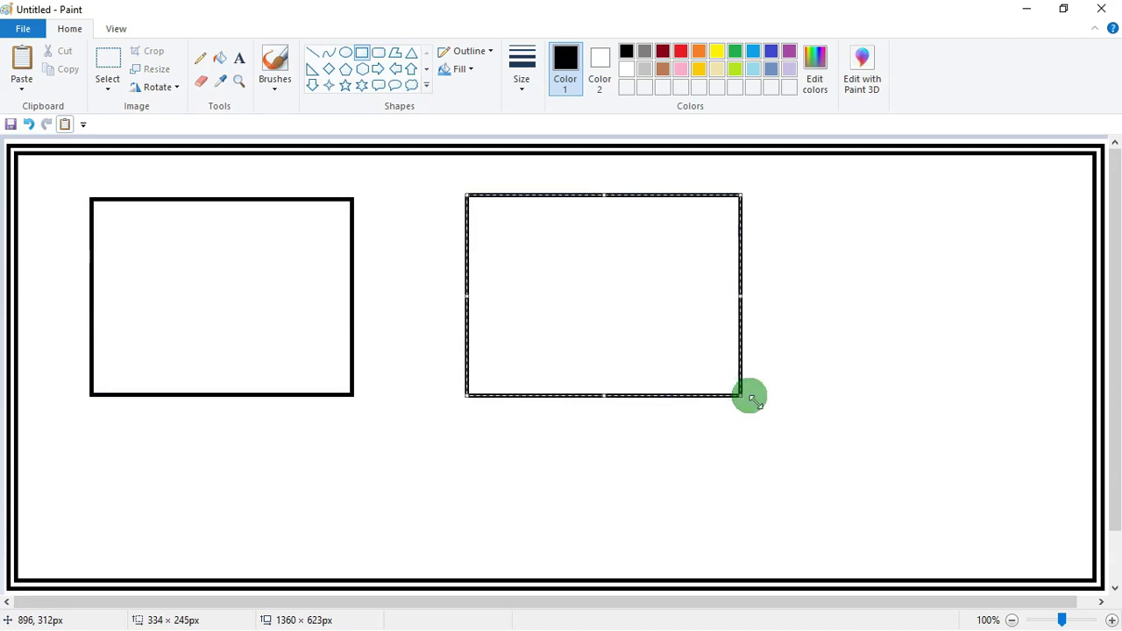
left_click(910, 494)
left_click_drag(834, 192, 1065, 382)
left_click_drag(988, 313, 986, 313)
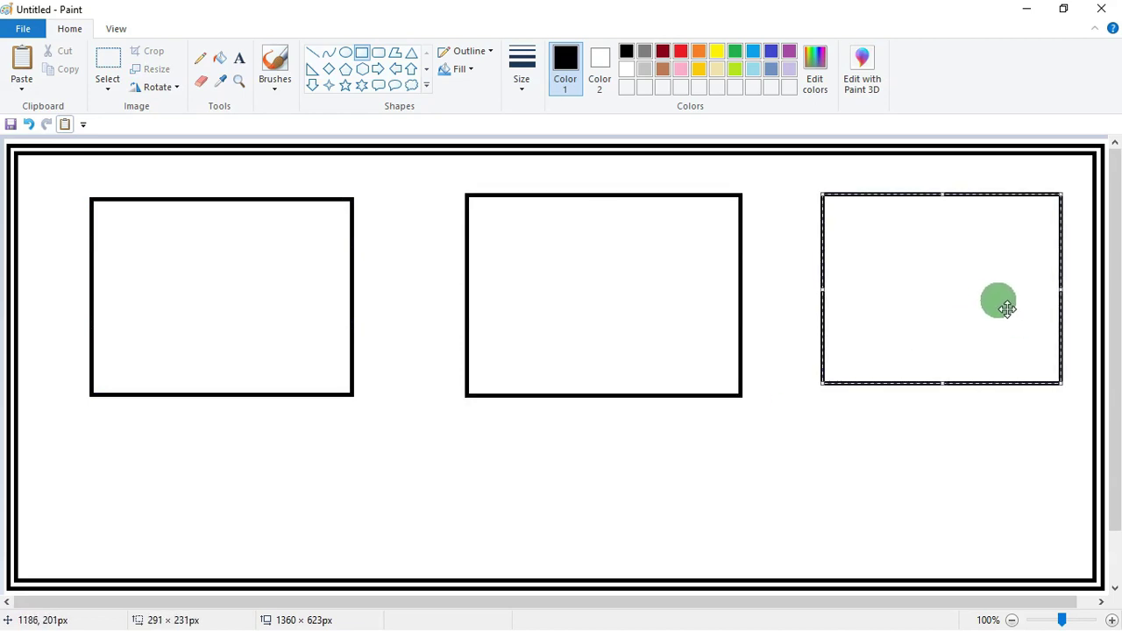
left_click_drag(1072, 295, 1074, 293)
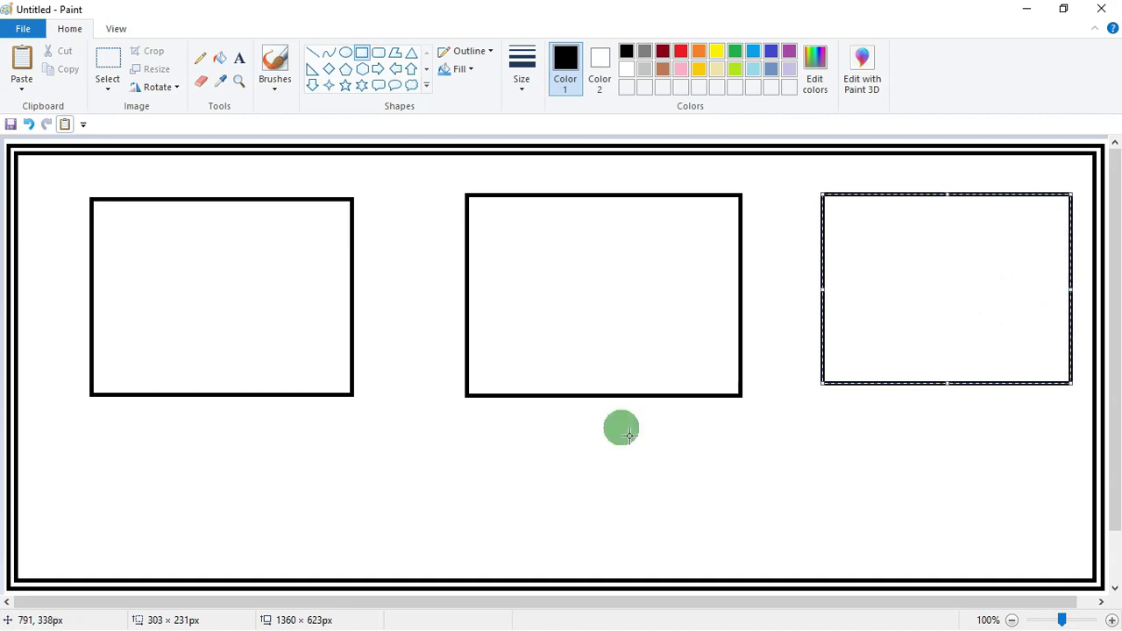
left_click(414, 495)
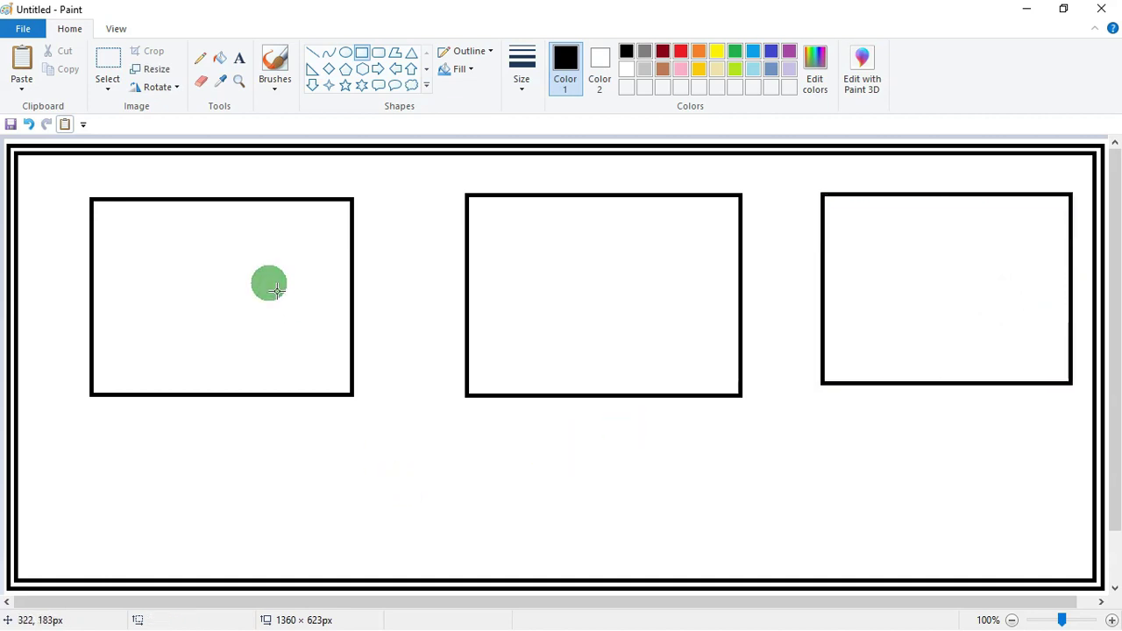
Draw a small thin-outlined circle head in the left panel
left_click(346, 52)
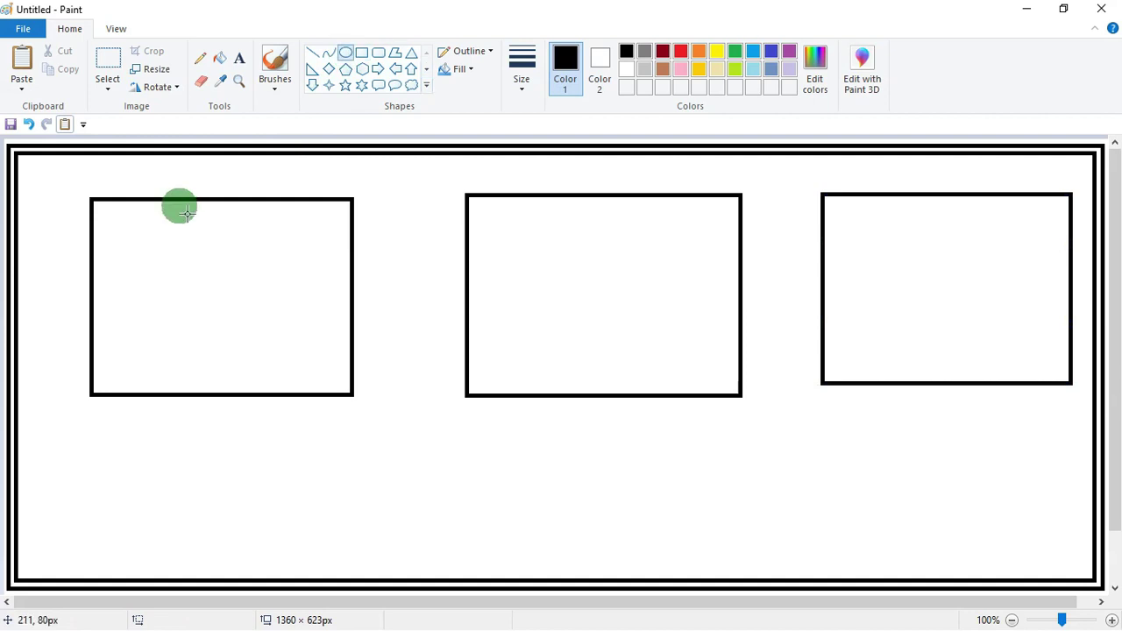
left_click_drag(217, 221, 269, 274)
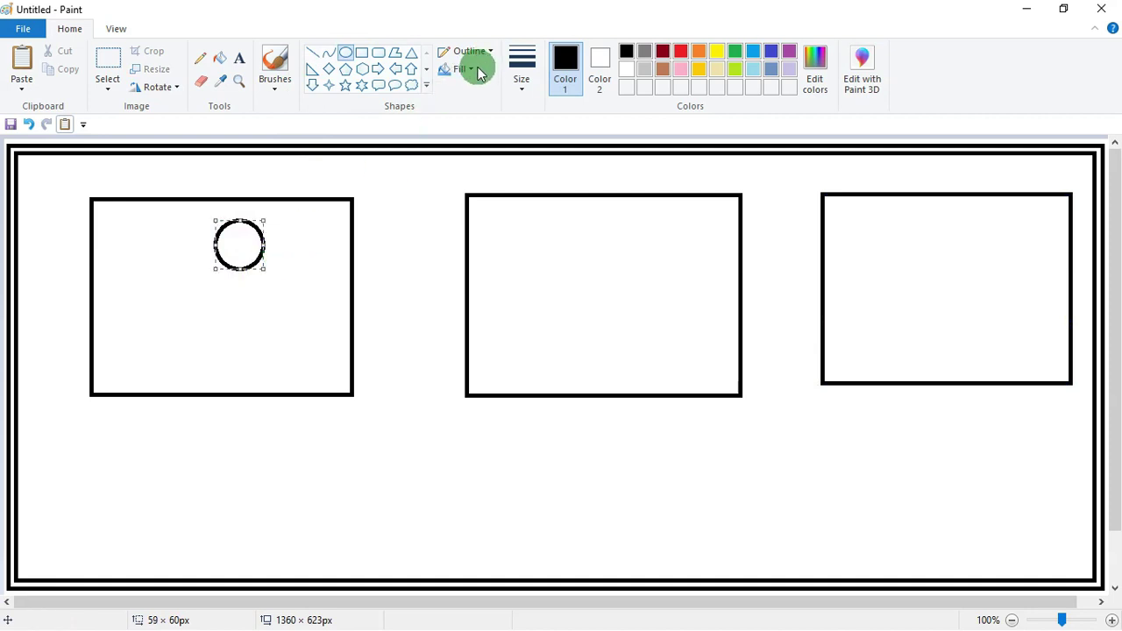
left_click(516, 84)
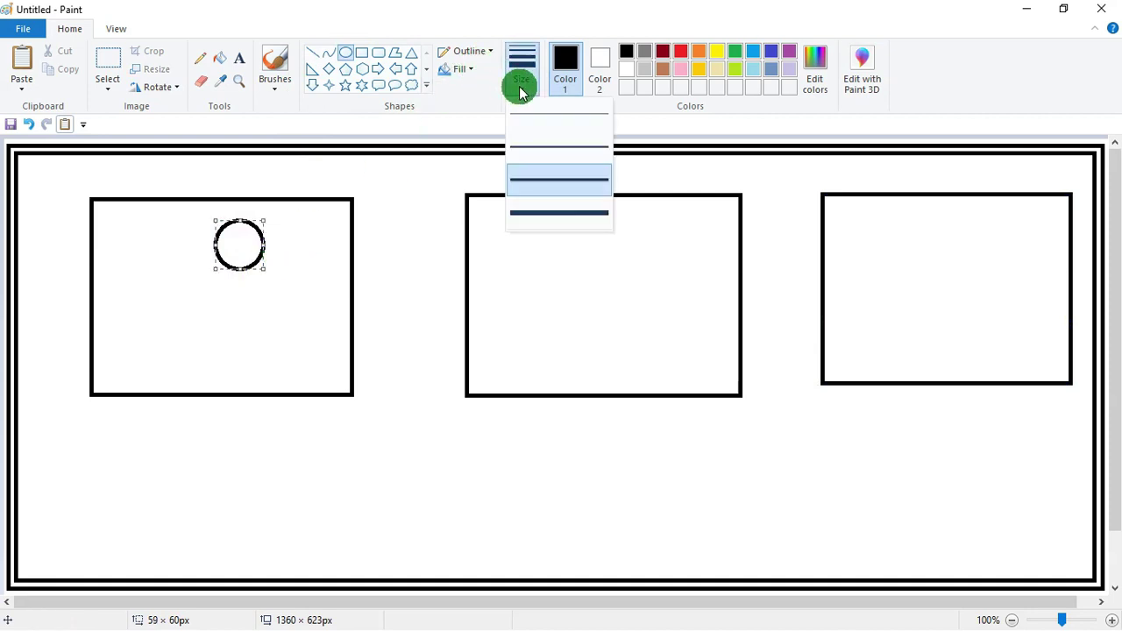
left_click(544, 154)
left_click(453, 459)
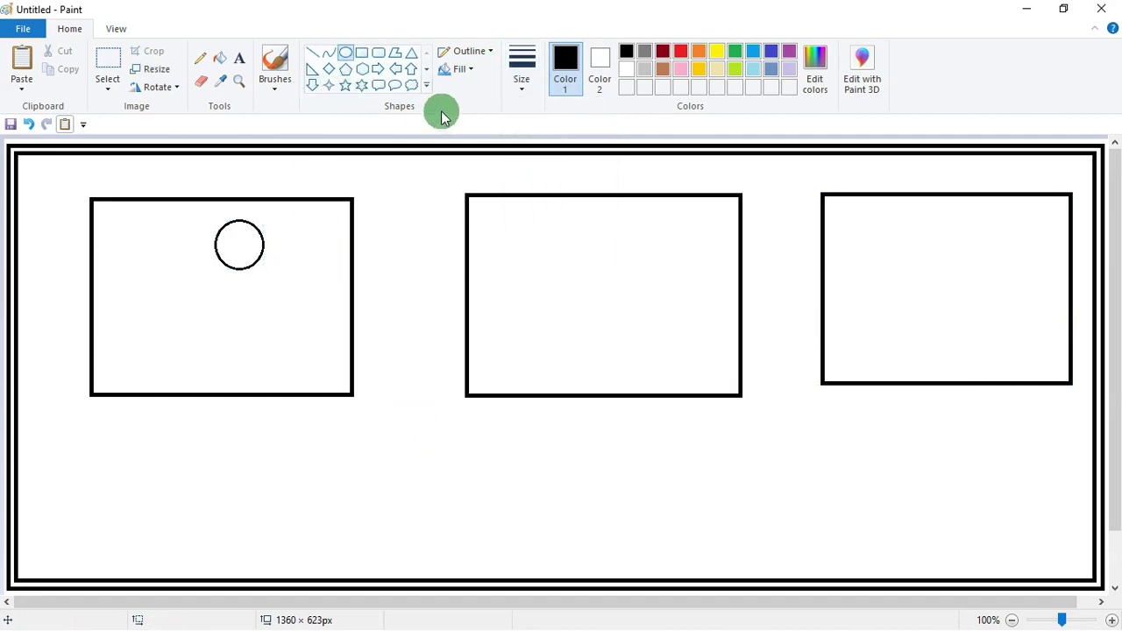
With a thicker line, draw a curved body sweeping down-left from the head
left_click(520, 90)
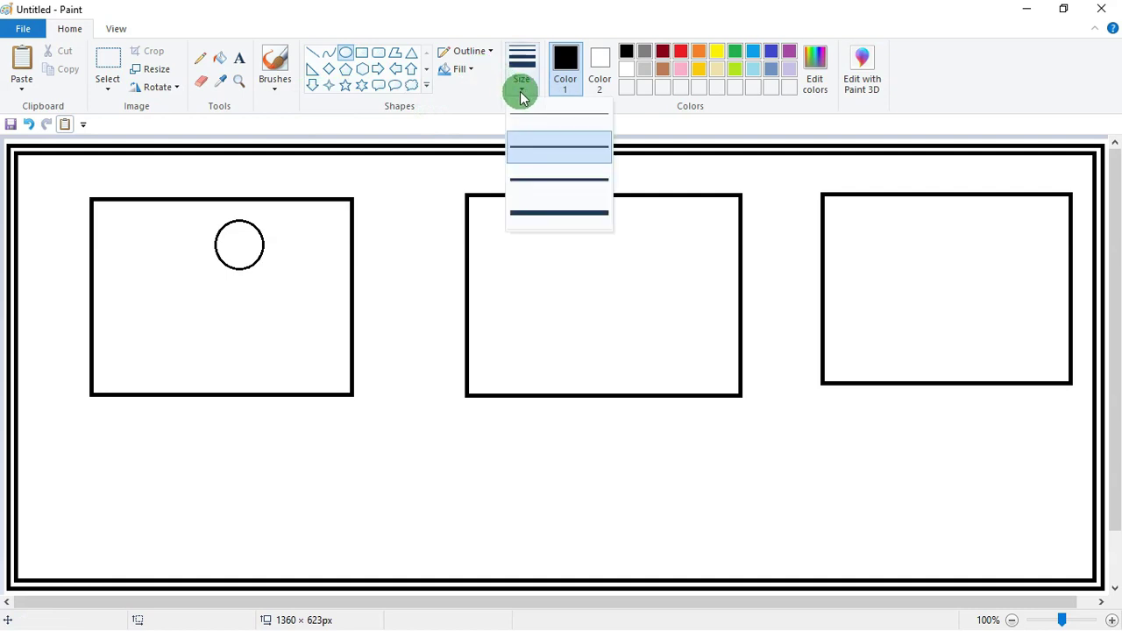
left_click(541, 181)
left_click(330, 54)
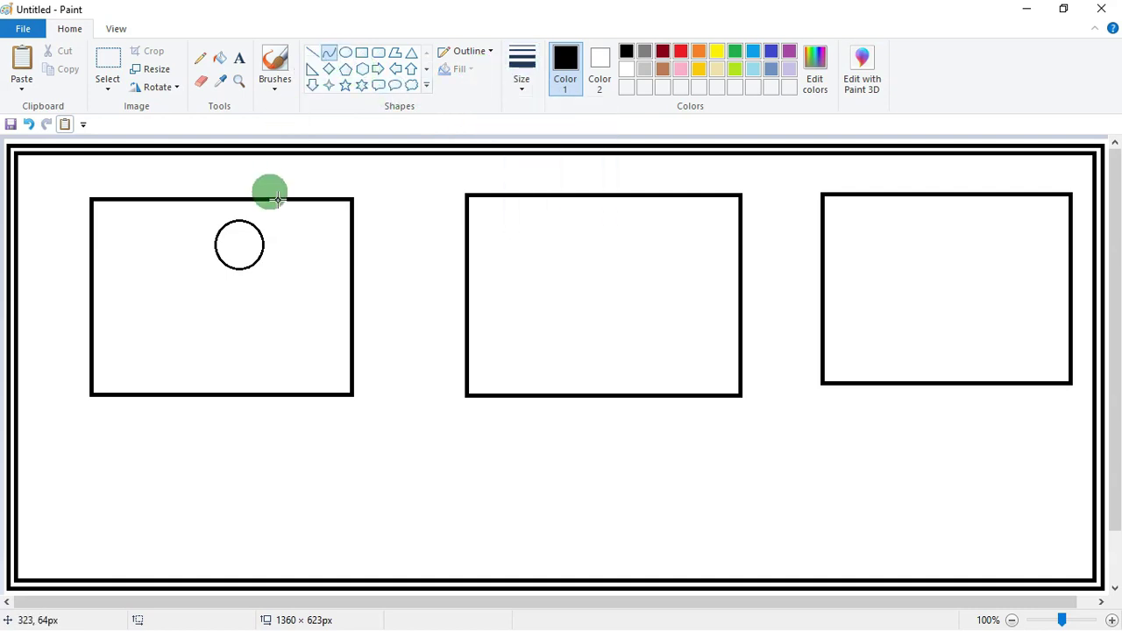
left_click(243, 277)
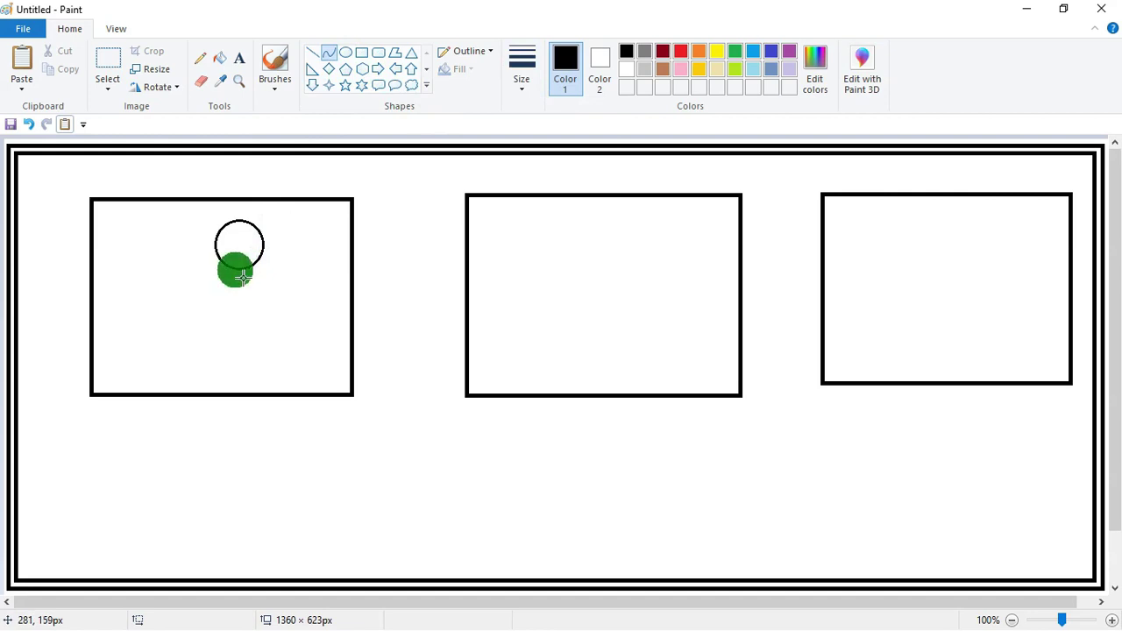
left_click_drag(243, 277, 170, 380)
left_click(213, 334)
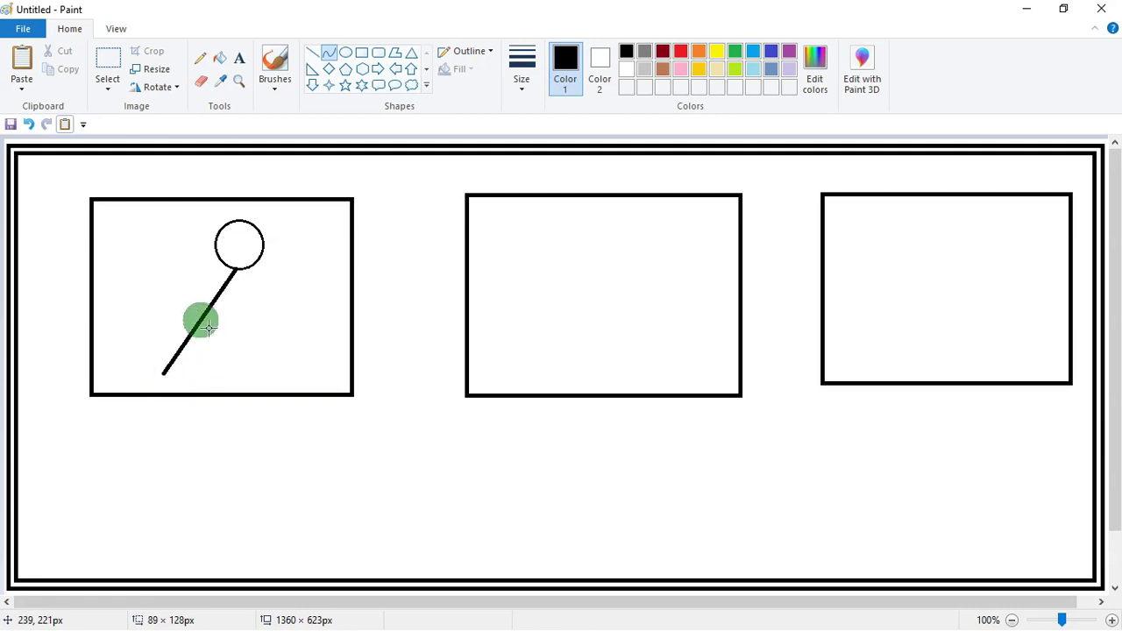
left_click_drag(208, 326, 224, 332)
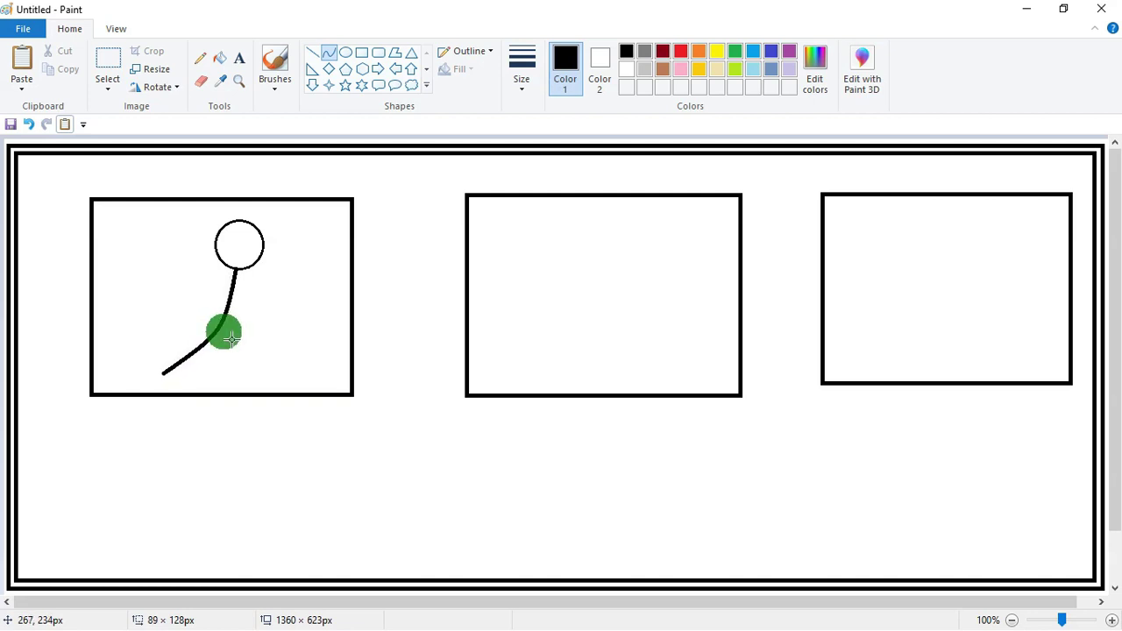
left_click_drag(231, 334, 232, 333)
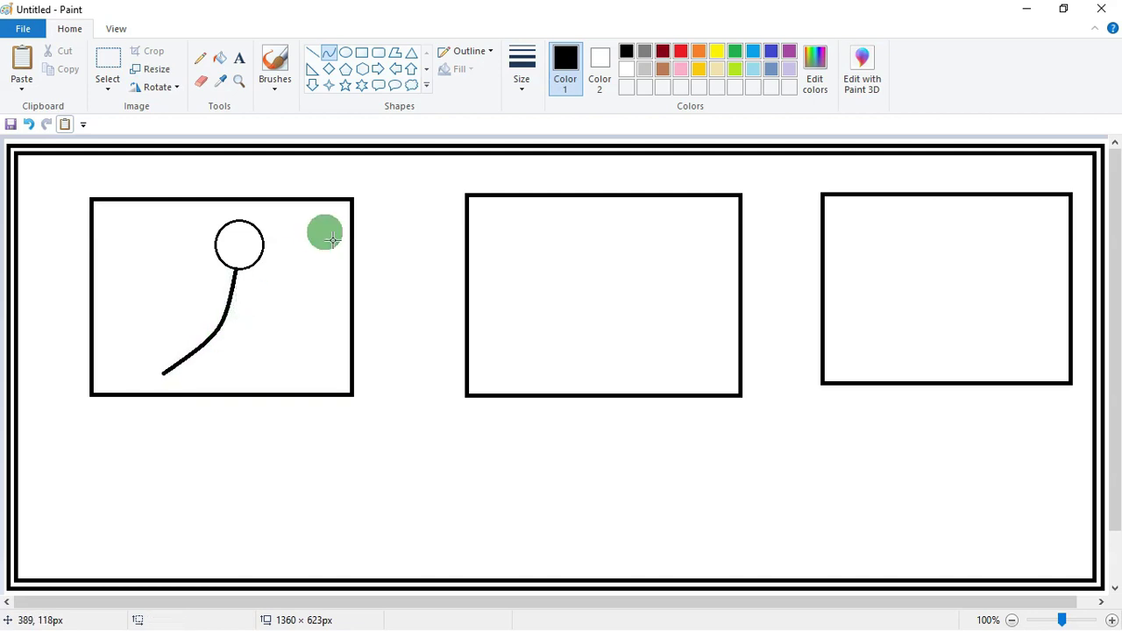
Add a second leg from the body, bent upward at the knee
left_click(331, 54)
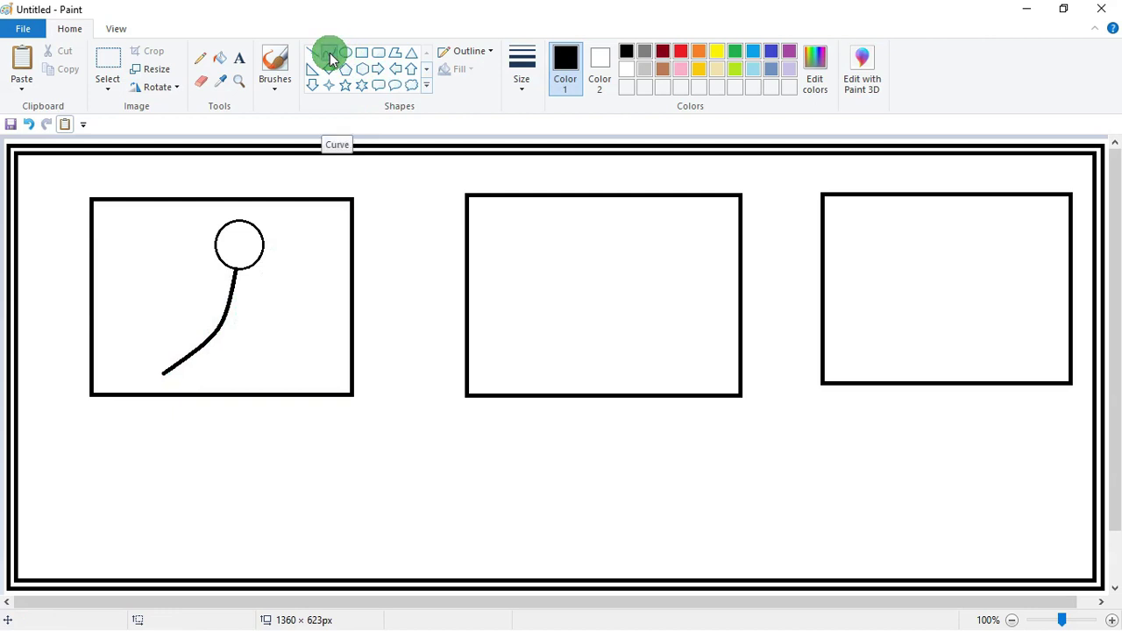
left_click(226, 329)
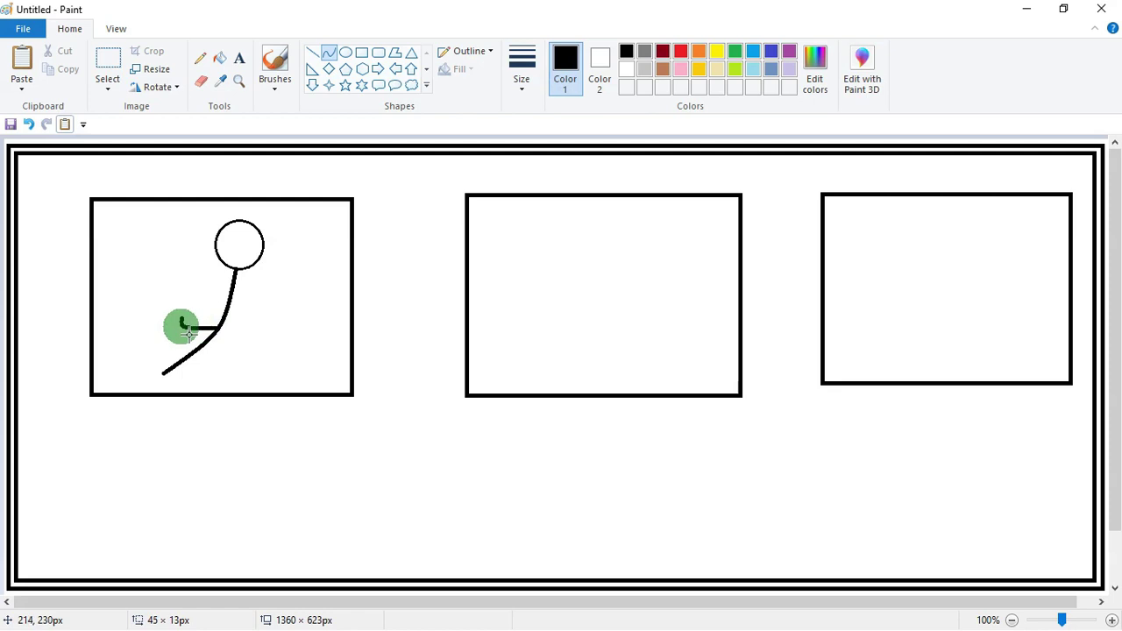
left_click_drag(189, 334, 217, 289)
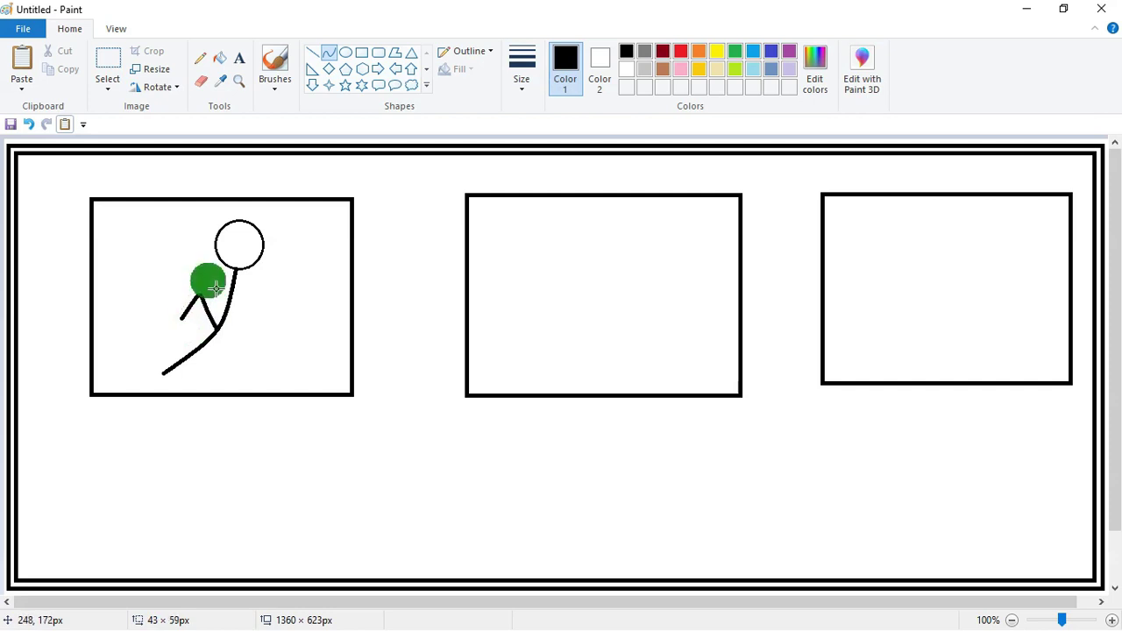
left_click(215, 282)
left_click(334, 303)
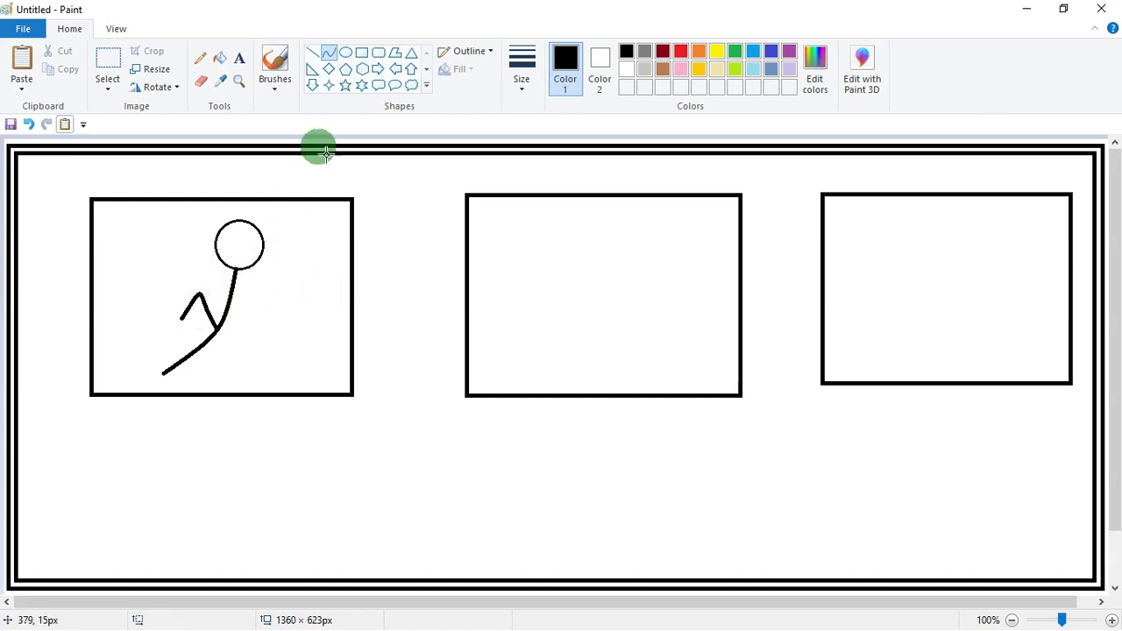
Draw two straight arms from the neck, one reaching left and one down-right
left_click(323, 61)
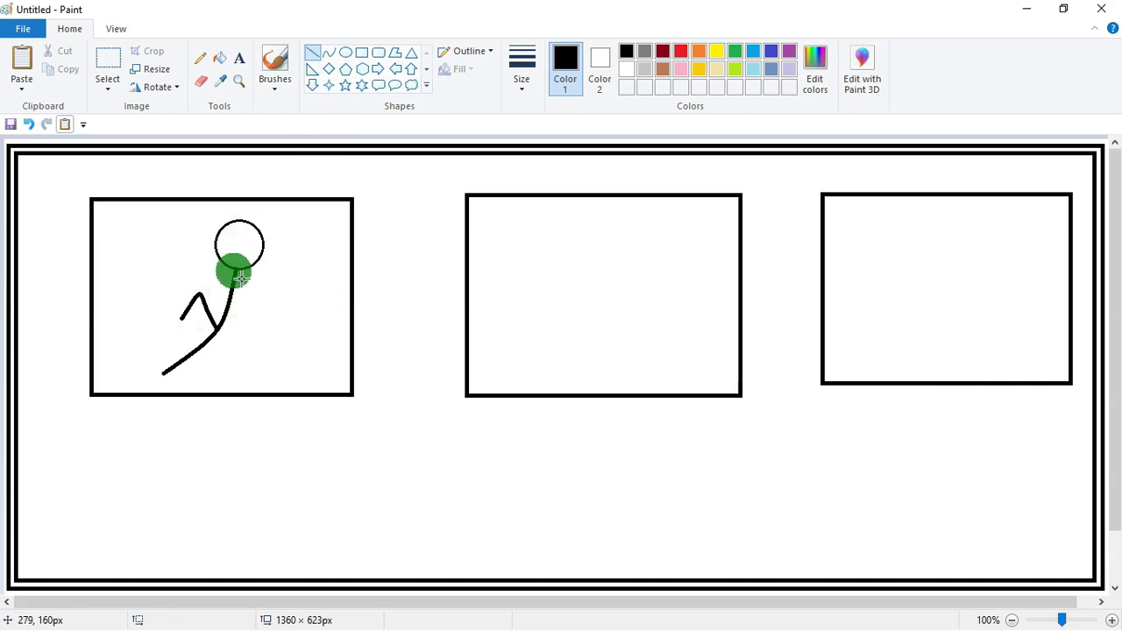
left_click_drag(240, 277, 192, 267)
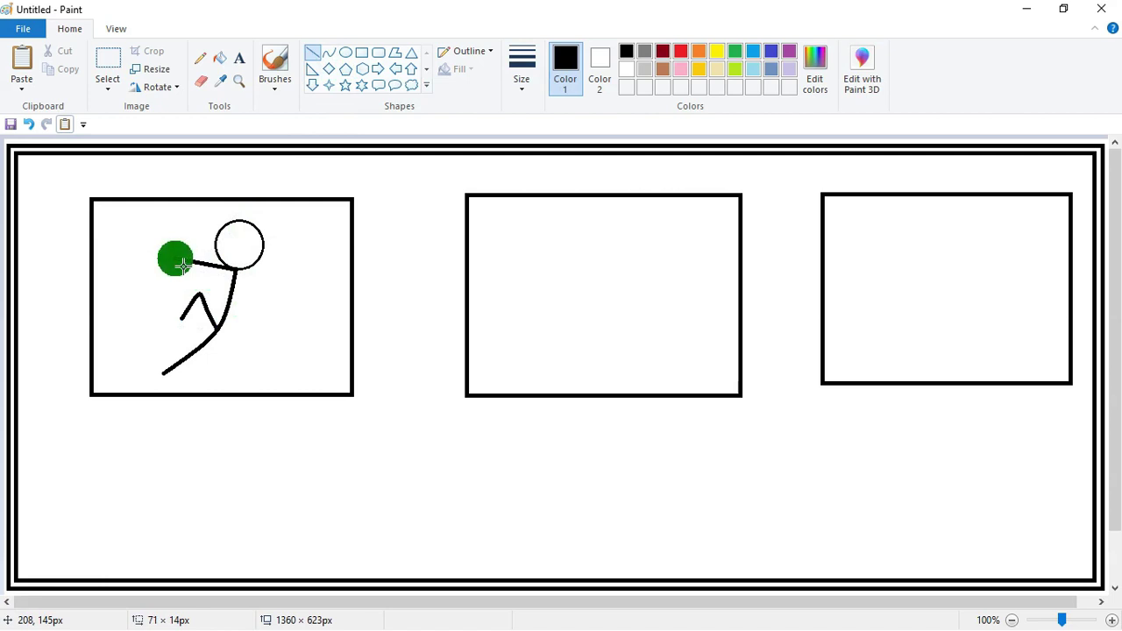
left_click(333, 295)
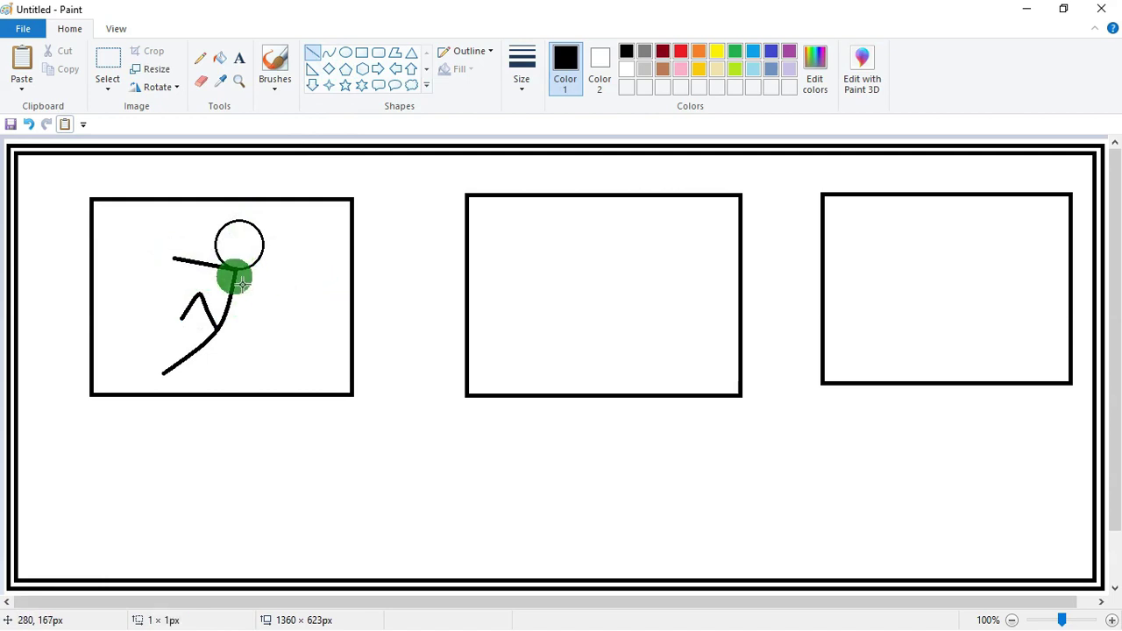
mouse_move(244, 284)
left_mouse_down()
mouse_move(278, 297)
mouse_move(257, 327)
left_mouse_up()
left_click(326, 267)
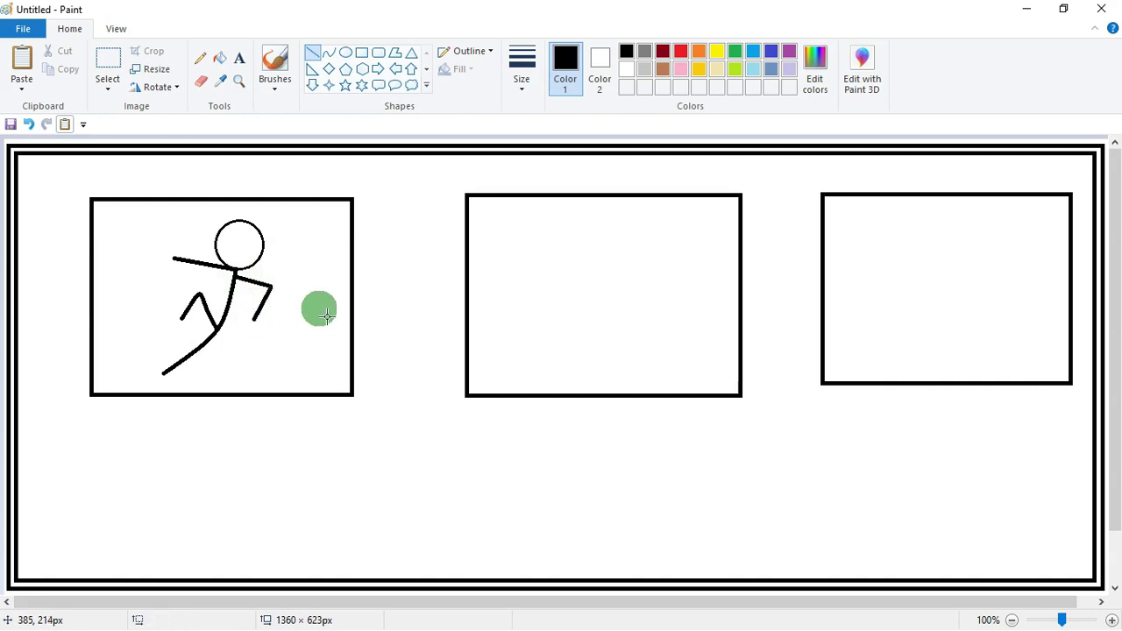
left_click(346, 52)
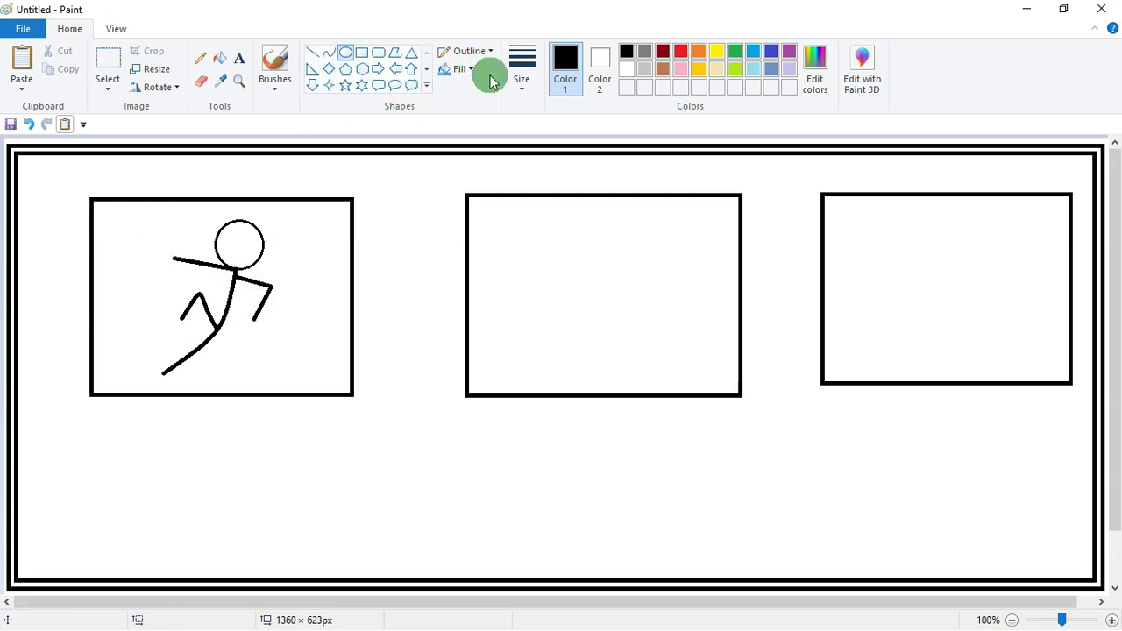
At a thin line size, add oval hands at both arm ends and oval feet at both leg ends
left_click(521, 89)
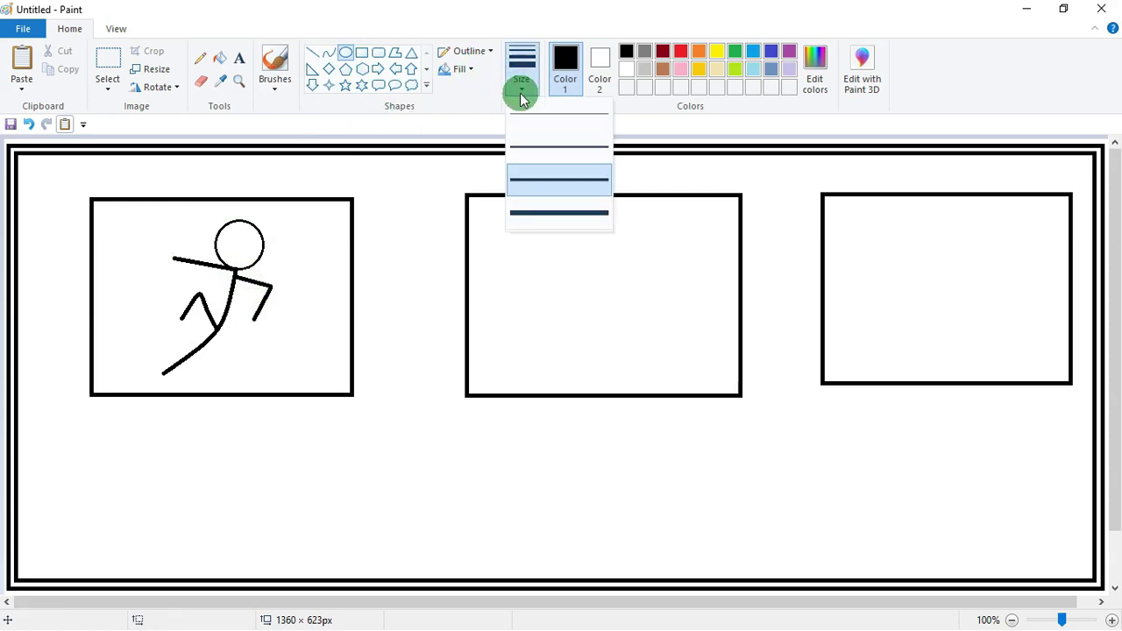
left_click(529, 145)
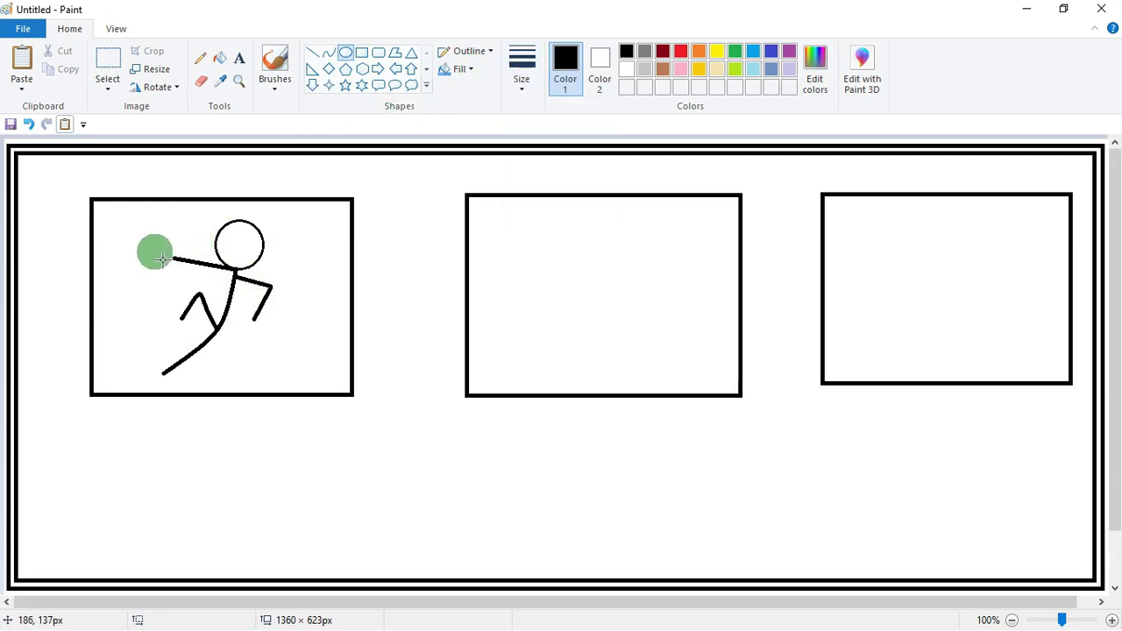
left_click_drag(161, 256, 184, 275)
left_click_drag(252, 321, 263, 340)
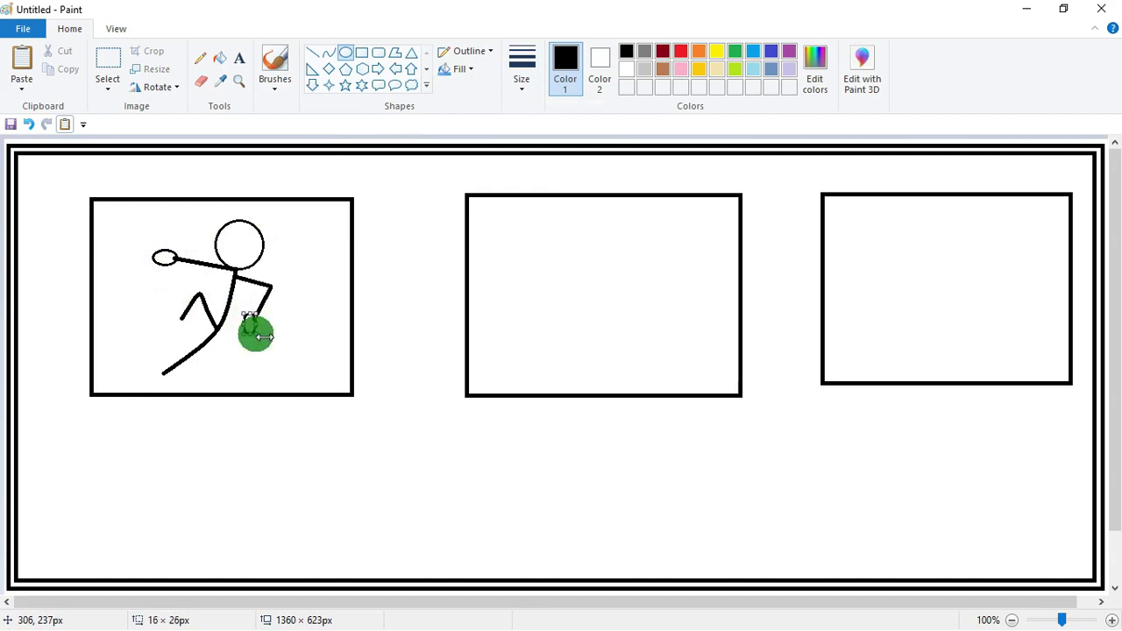
left_click_drag(167, 315, 179, 331)
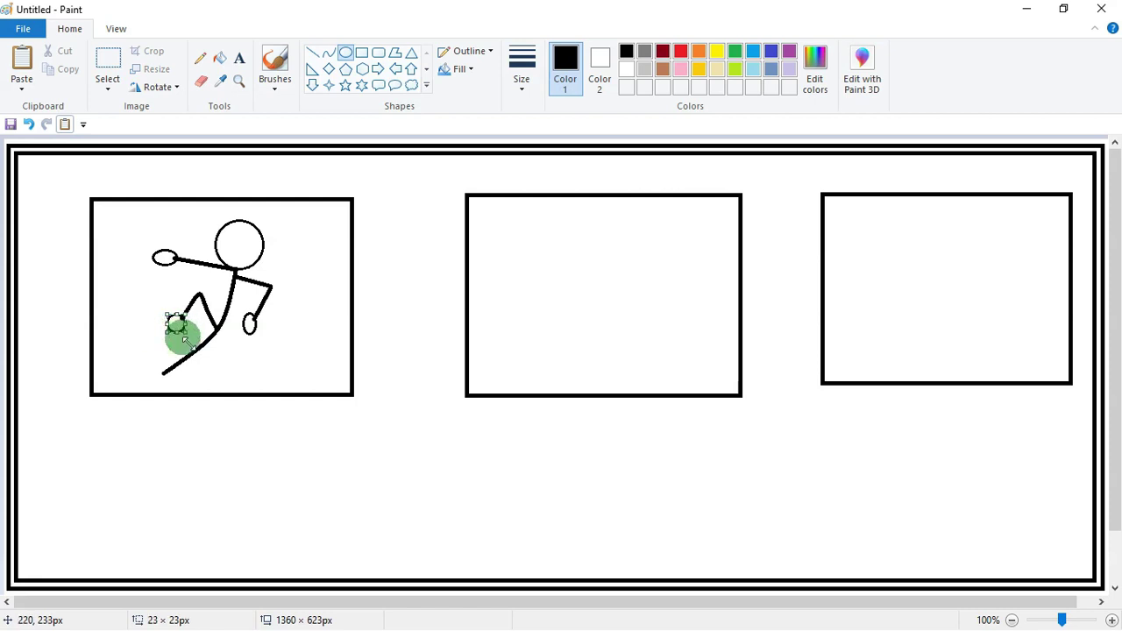
left_click_drag(154, 375, 167, 386)
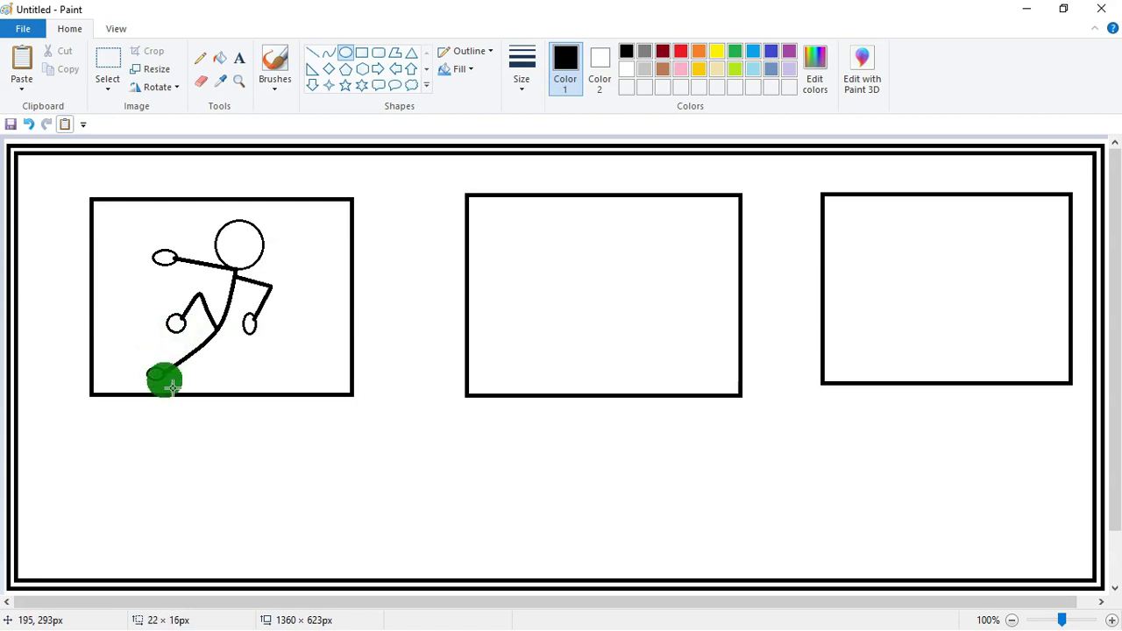
left_click(342, 364)
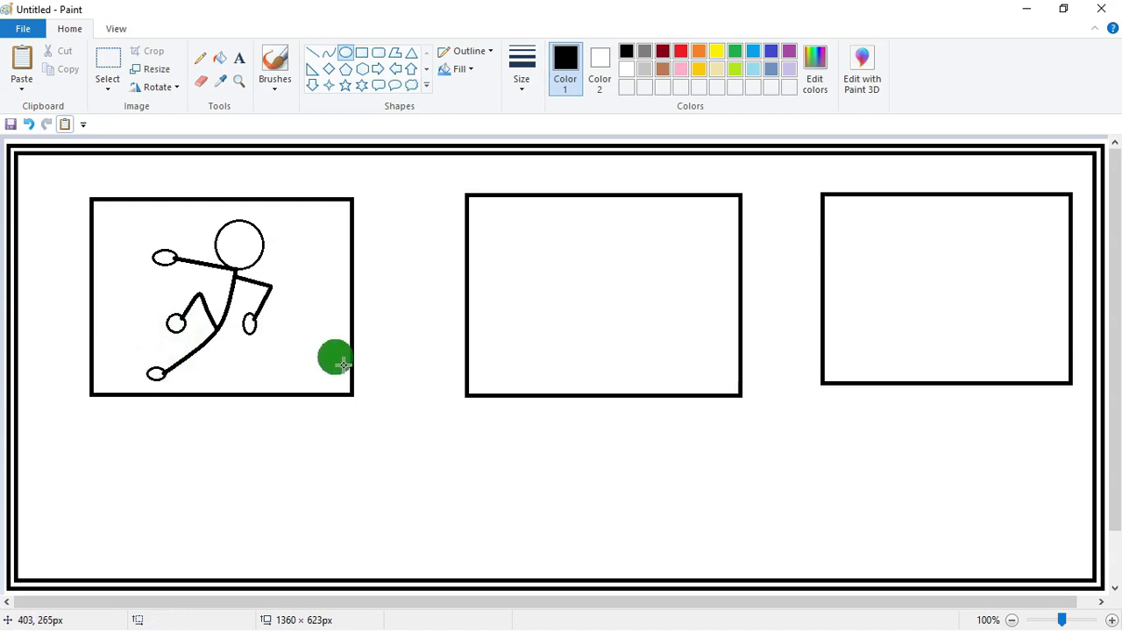
Draw a sagging curved rope from the panel's top-left corner to the figure's hand
left_click(328, 54)
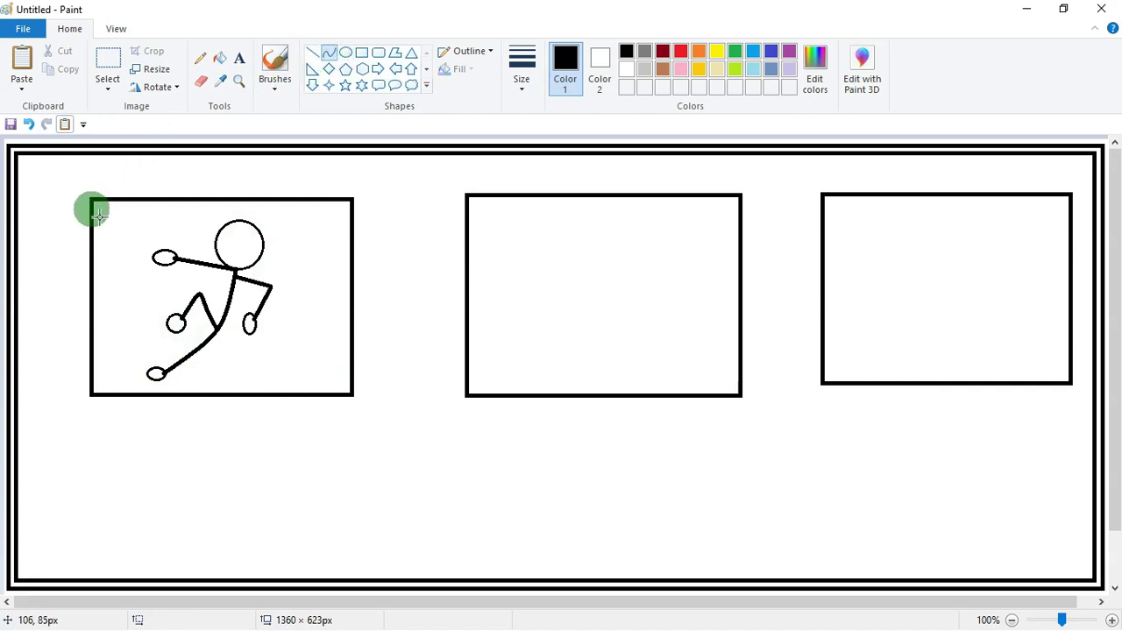
left_click_drag(95, 213, 266, 337)
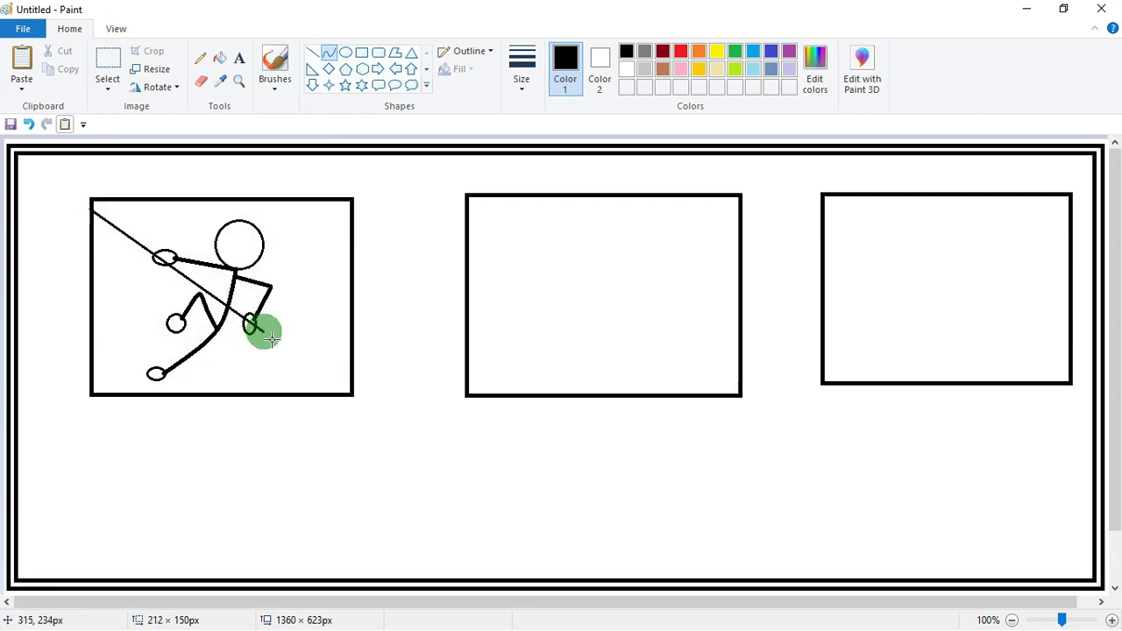
left_click_drag(272, 339, 183, 233)
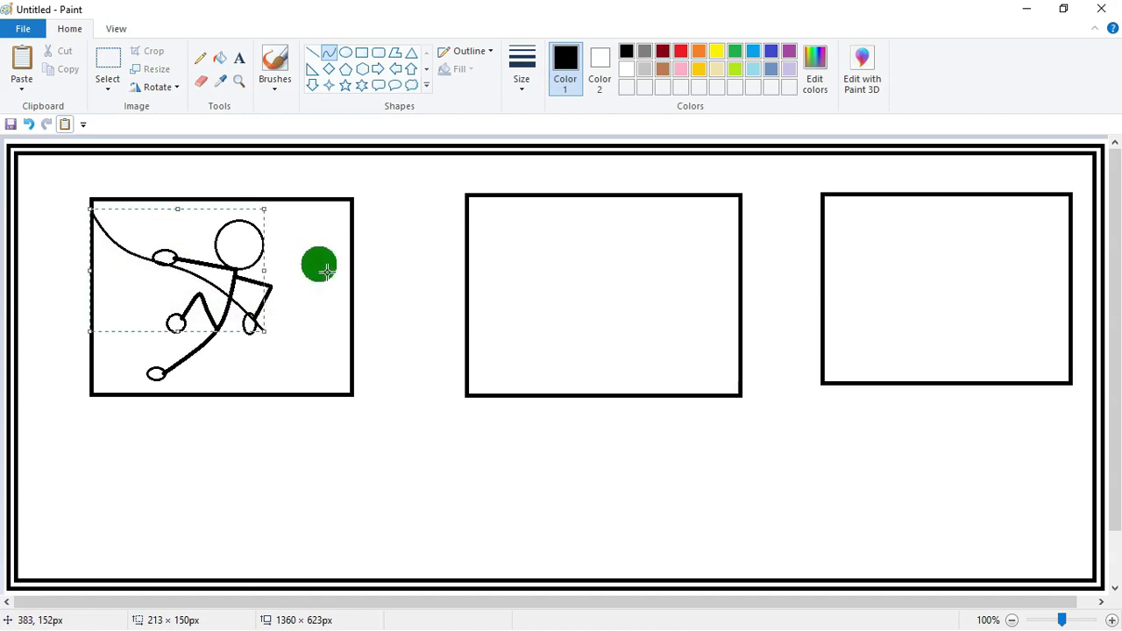
left_click(324, 271)
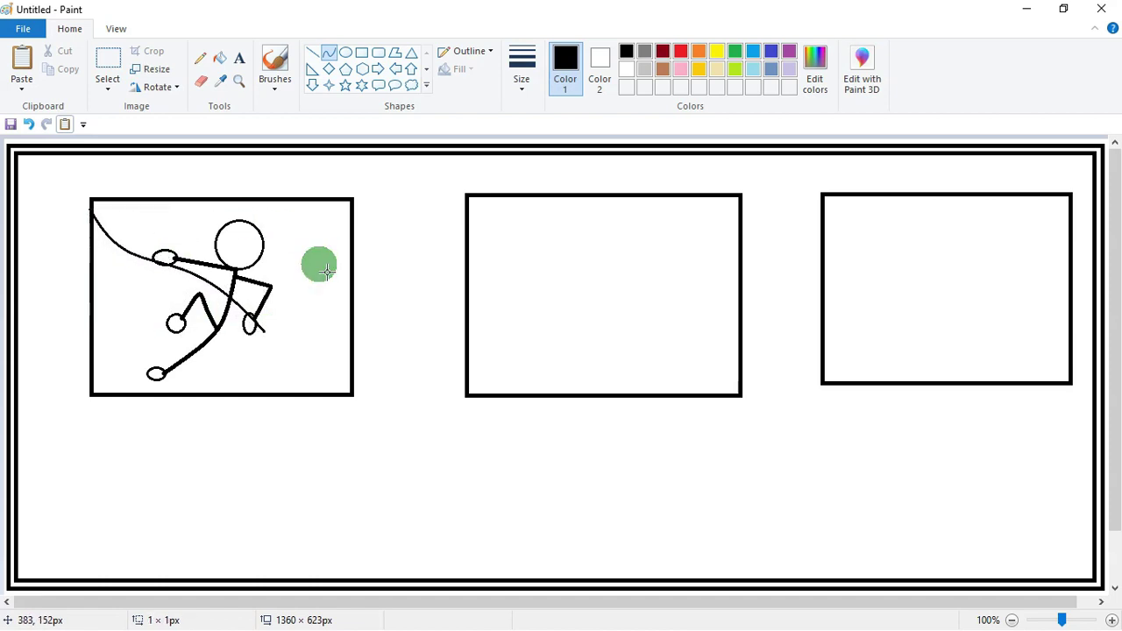
Brush a squiggly rope end trailing below the hand
left_click(279, 98)
left_click(275, 112)
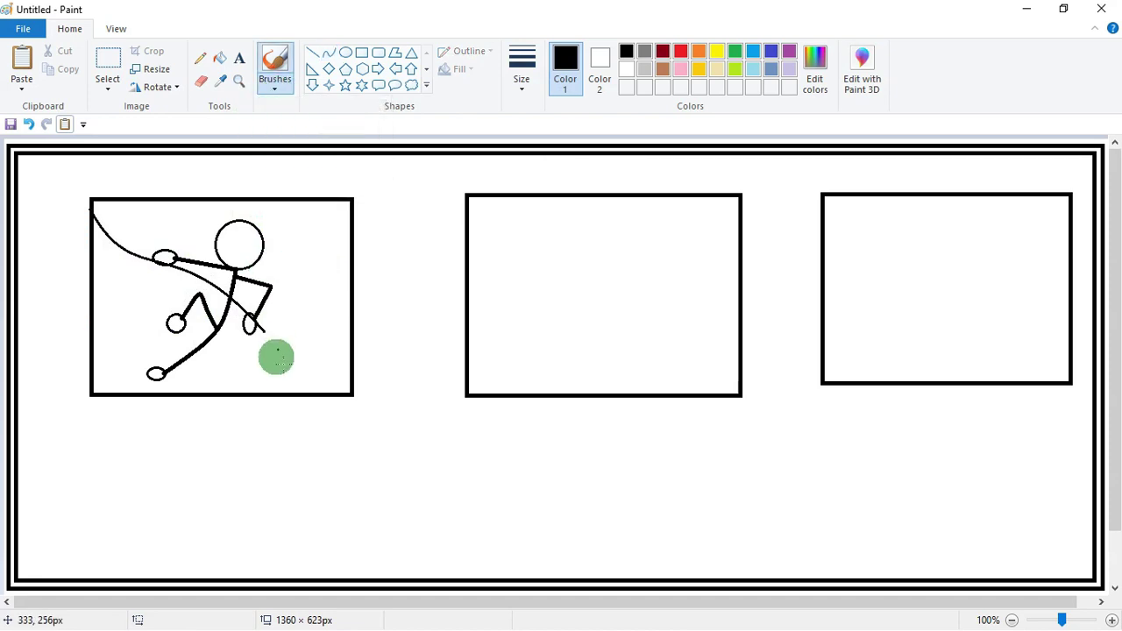
left_click_drag(261, 328, 264, 336)
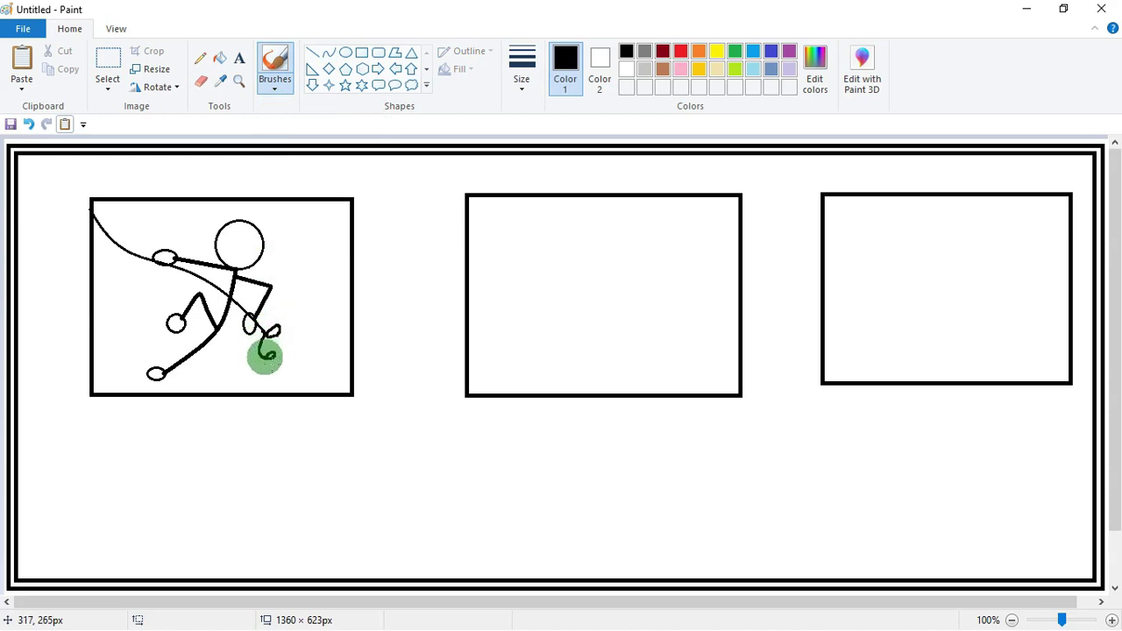
left_click(336, 292)
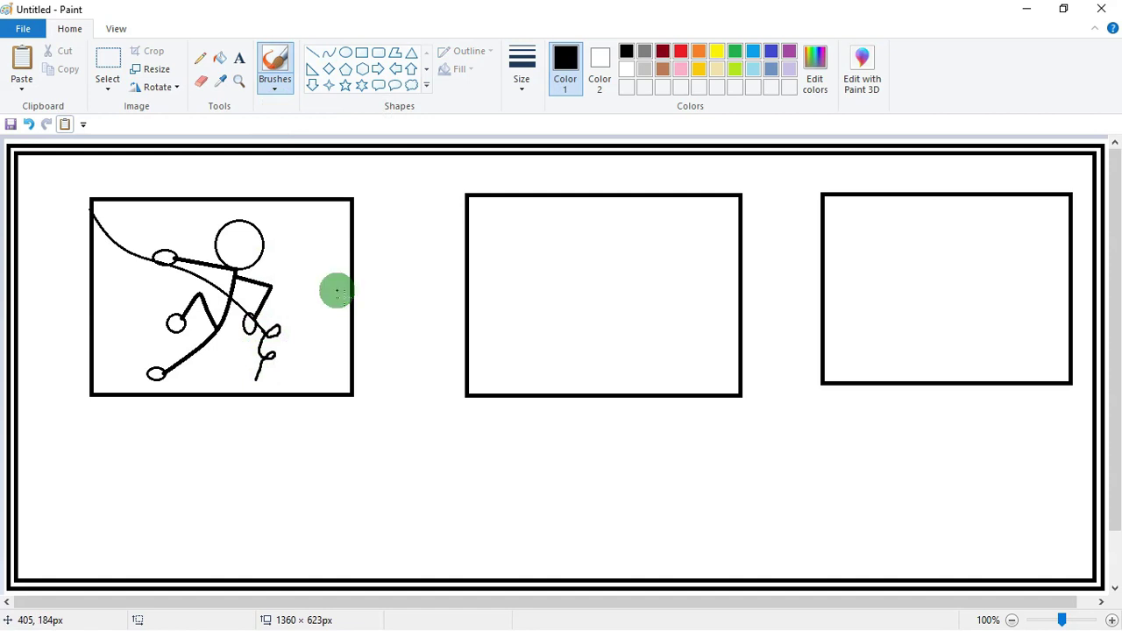
Add the caption 'Pulling' beneath the first panel in a narrowed text box
left_click(238, 58)
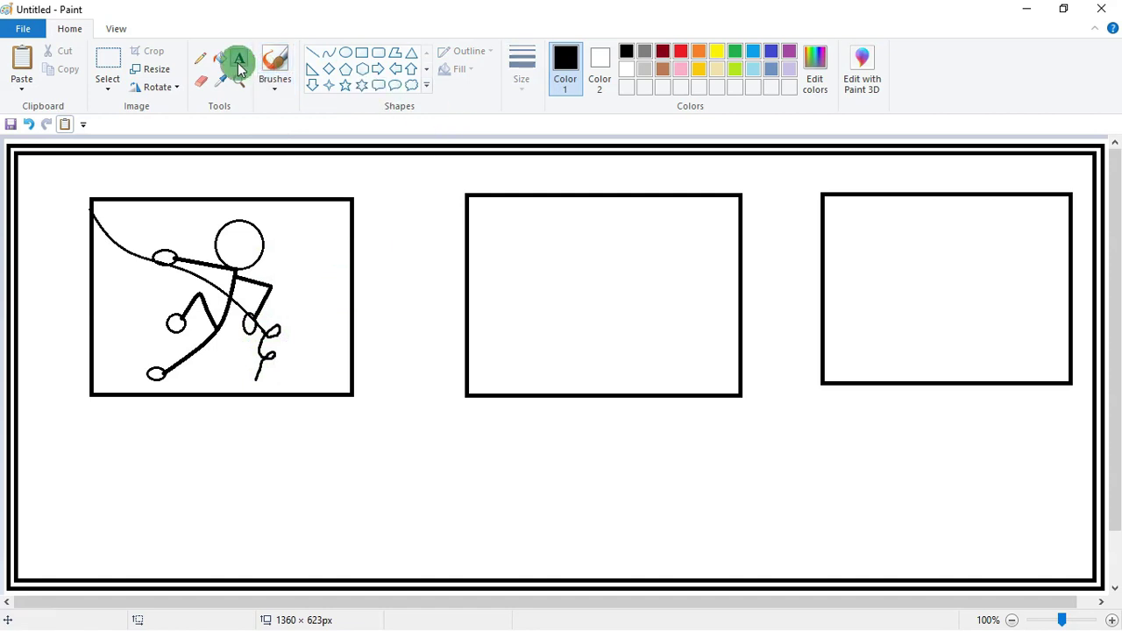
left_click(140, 411)
type("Pulling")
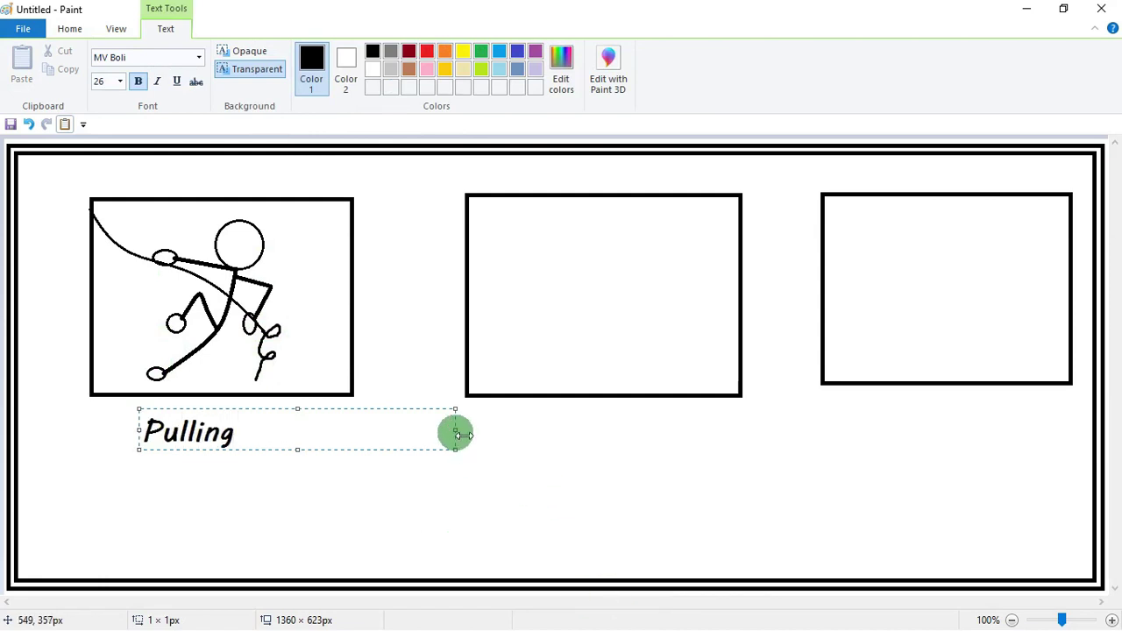
left_click_drag(456, 430, 264, 439)
left_click(391, 499)
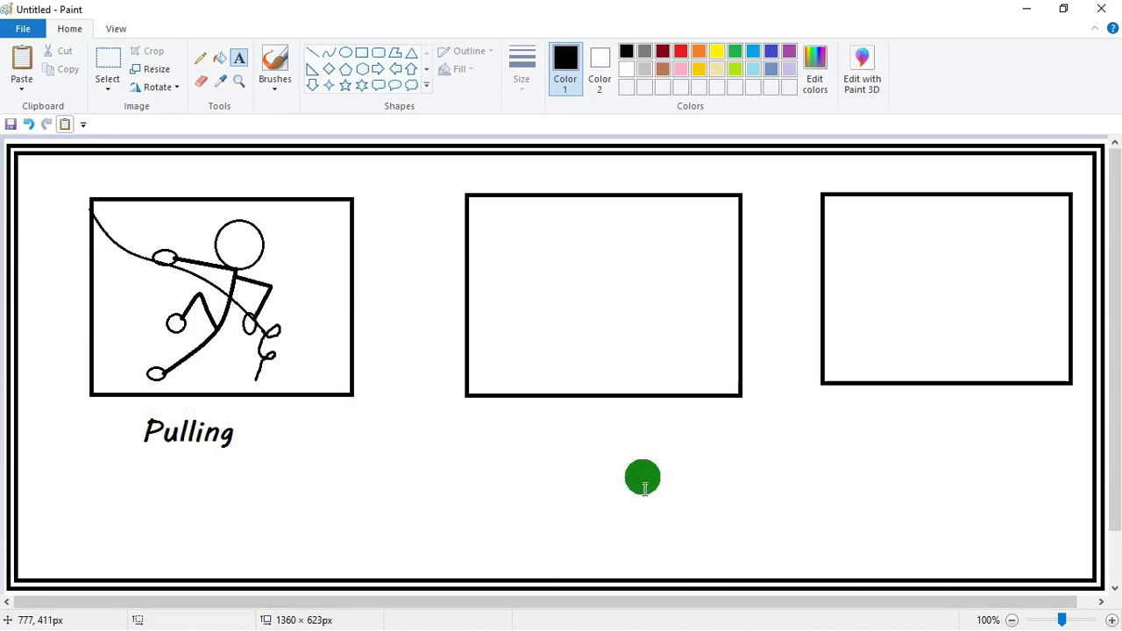
left_click(346, 53)
Draw the oval head in the middle panel and choose a thicker line size
left_click_drag(606, 219, 626, 252)
left_click(632, 318)
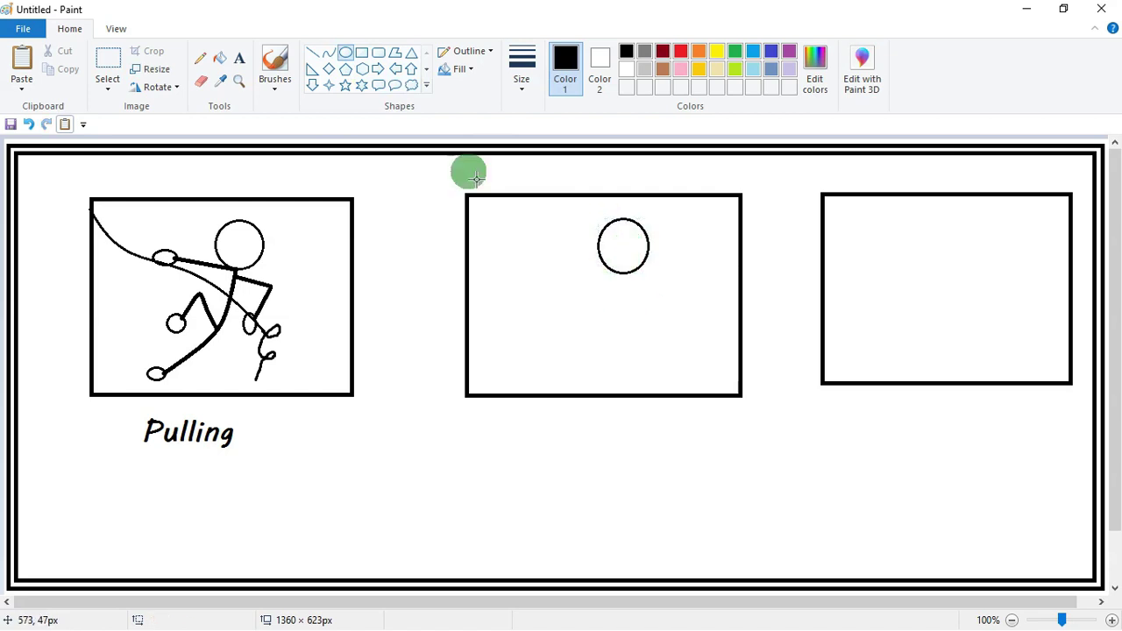
left_click(519, 88)
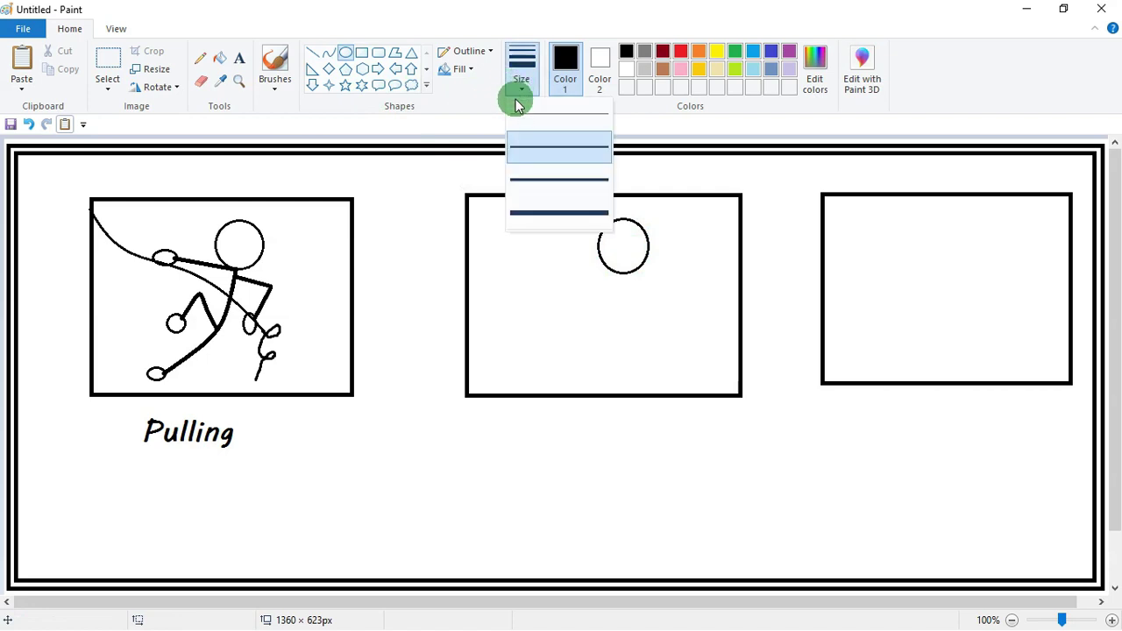
left_click(538, 183)
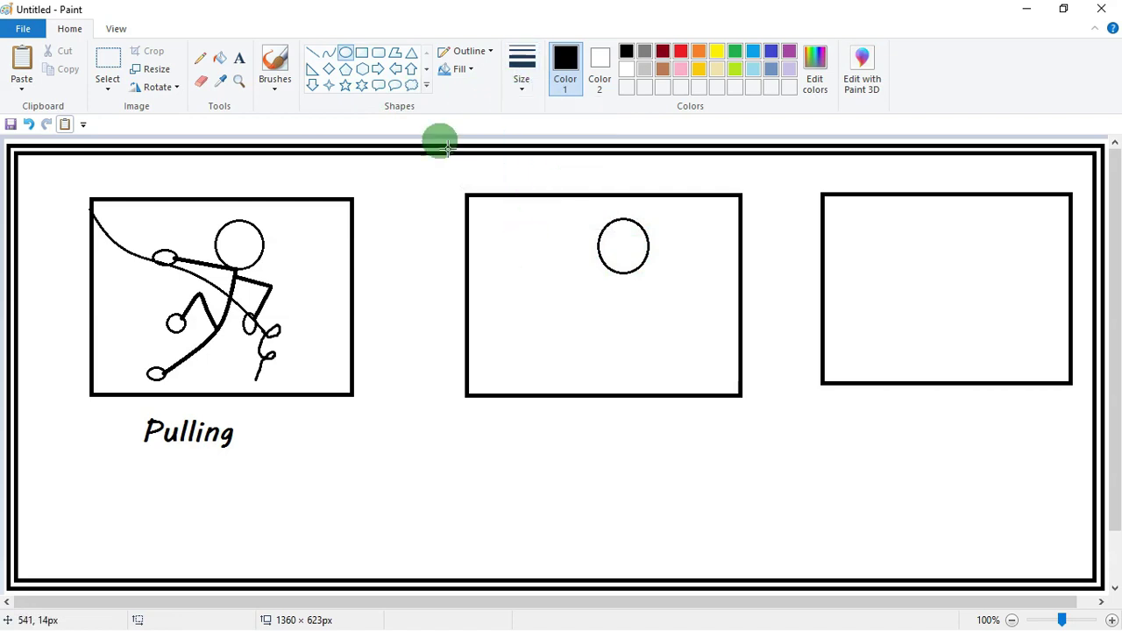
Draw straight lines for the slanted body and a bent zigzag leg
left_click(312, 54)
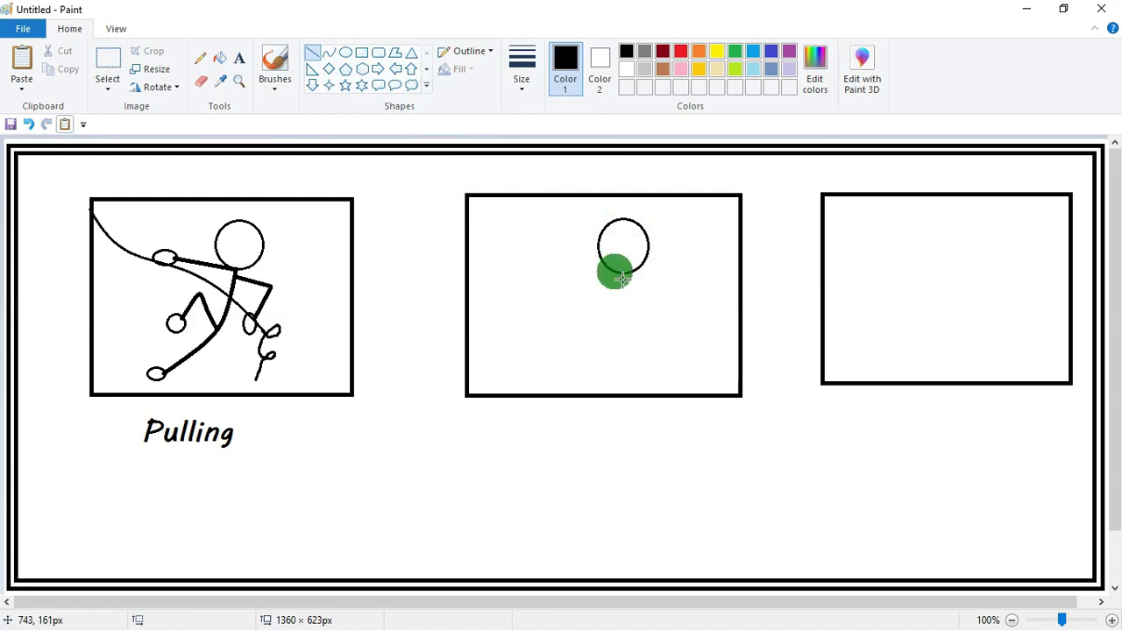
left_click_drag(616, 273, 558, 288)
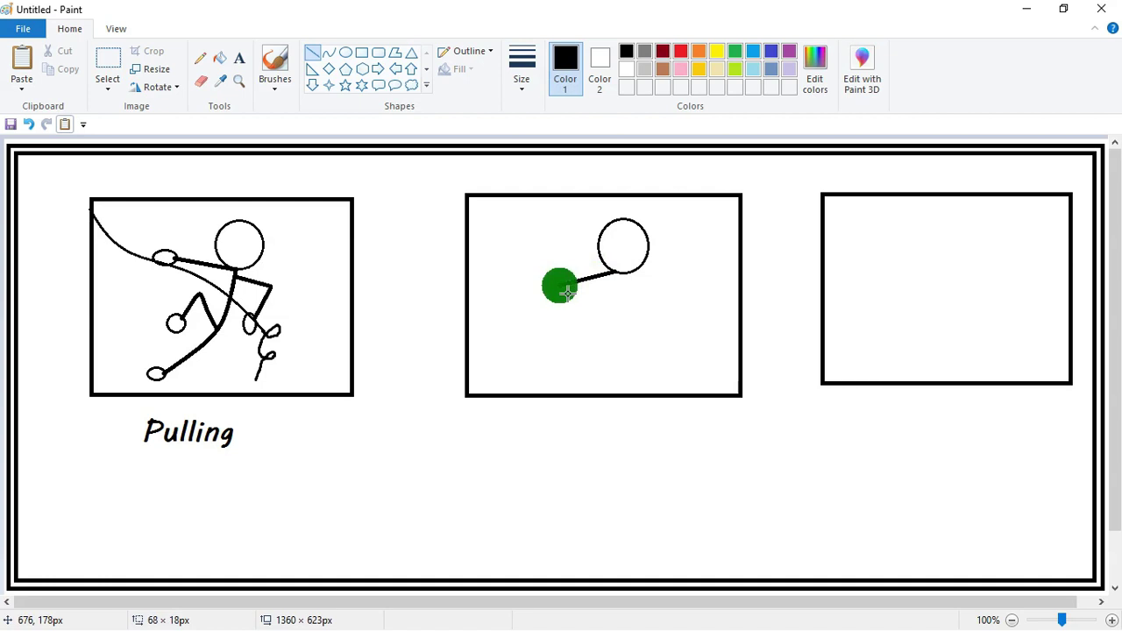
left_click_drag(563, 296, 569, 303)
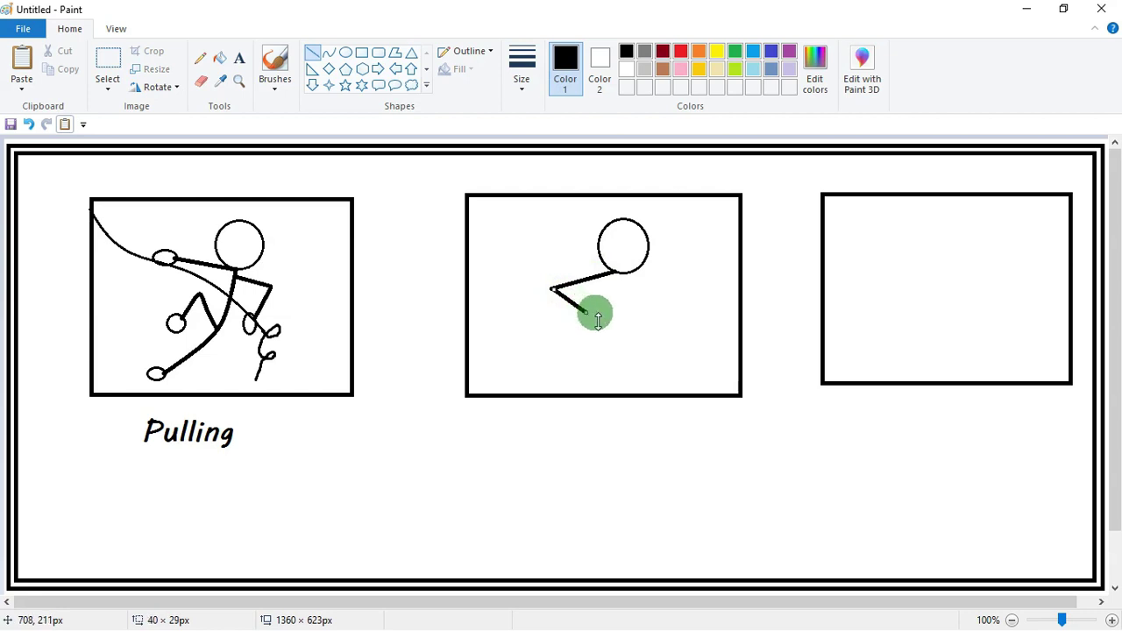
left_click_drag(584, 310, 568, 351)
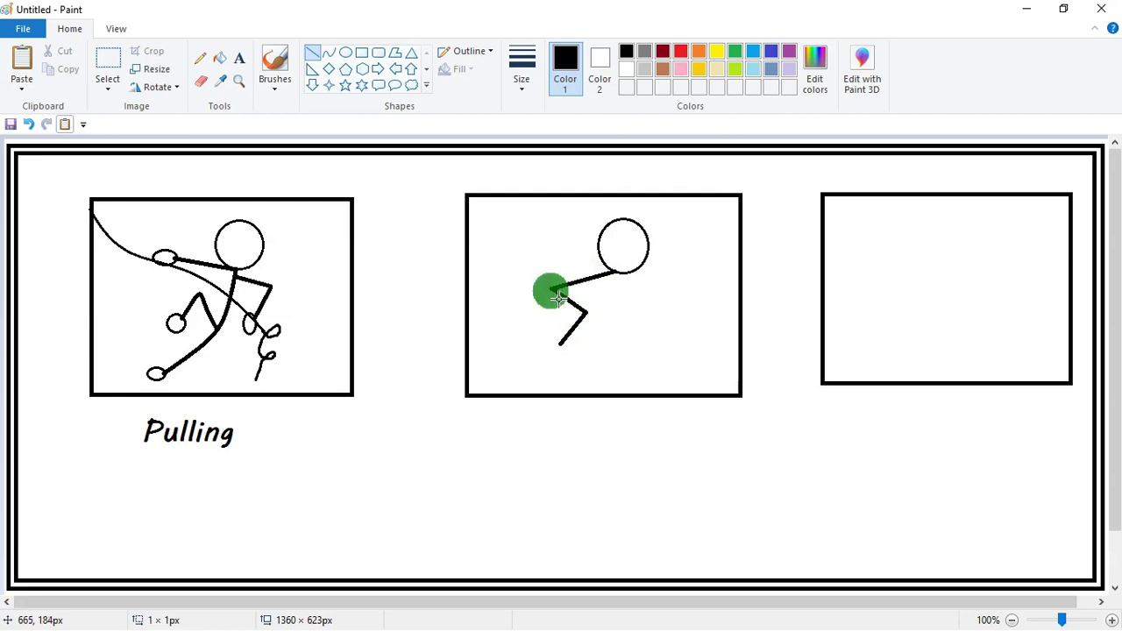
left_click_drag(559, 298, 546, 335)
left_click(581, 313)
left_click(661, 313)
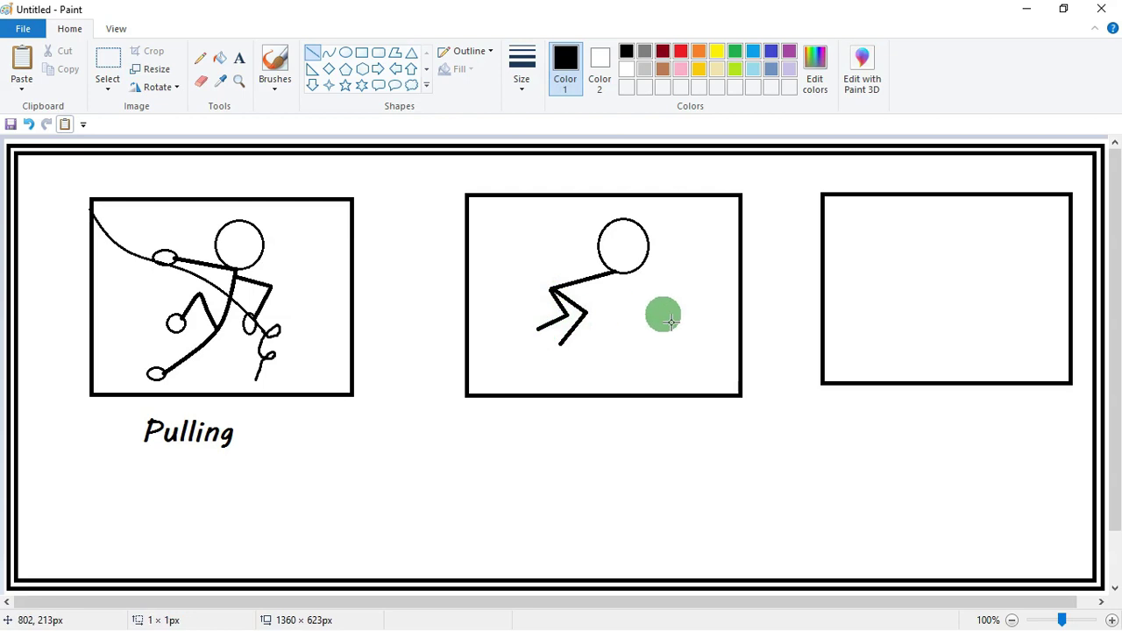
Draw two arms from the neck, one straight right and one angled down-right
left_click_drag(611, 282, 686, 280)
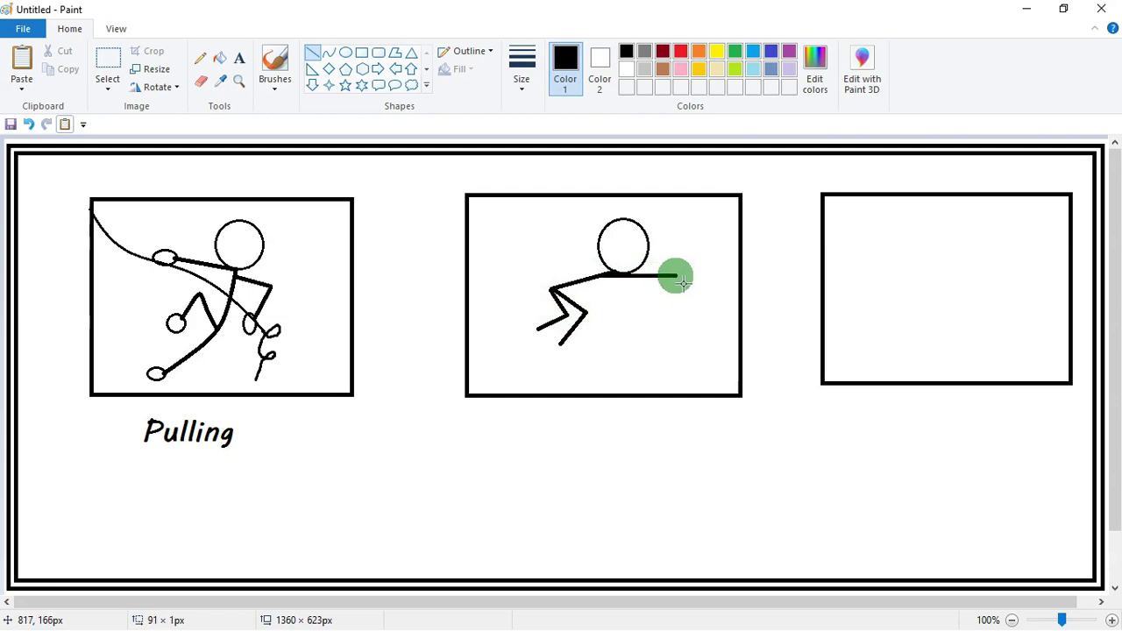
left_click_drag(680, 281, 682, 282)
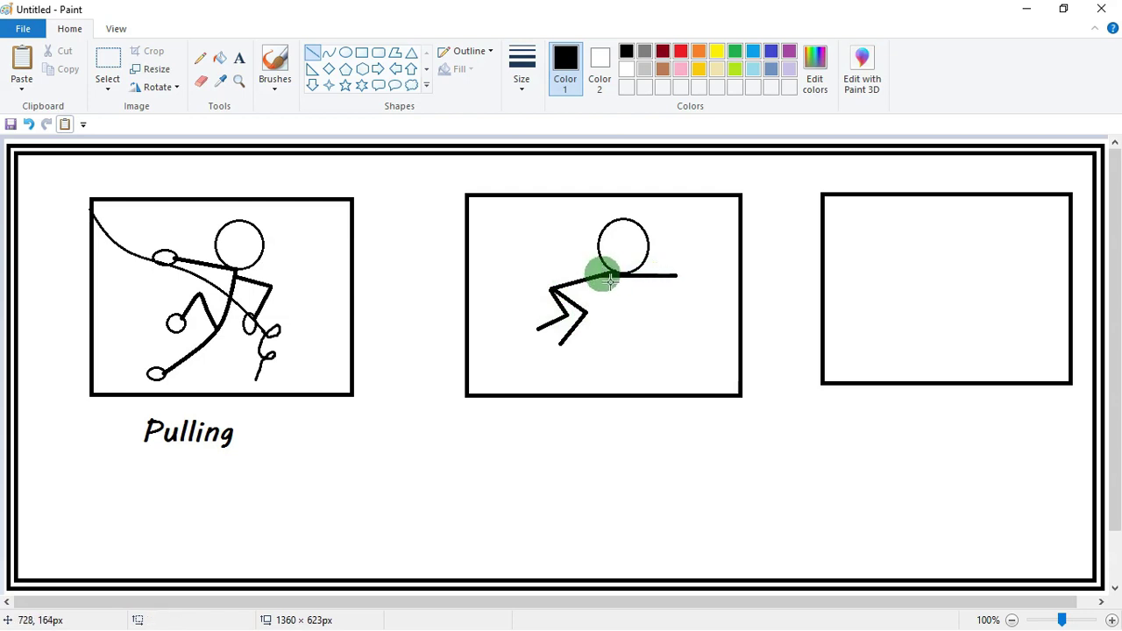
left_click_drag(607, 280, 656, 301)
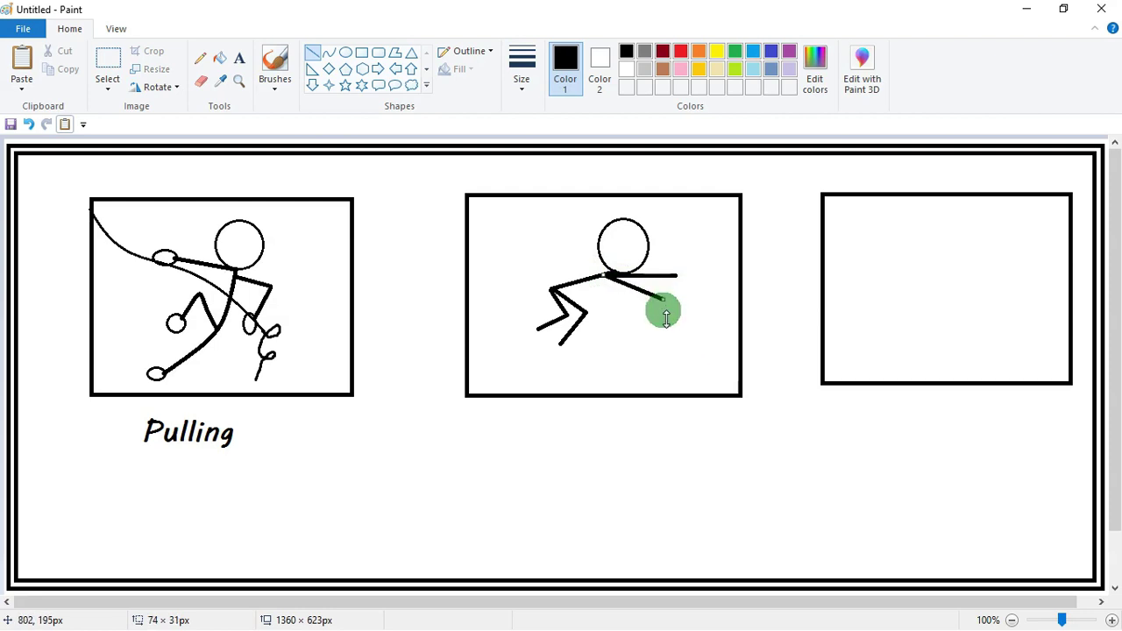
left_click(657, 353)
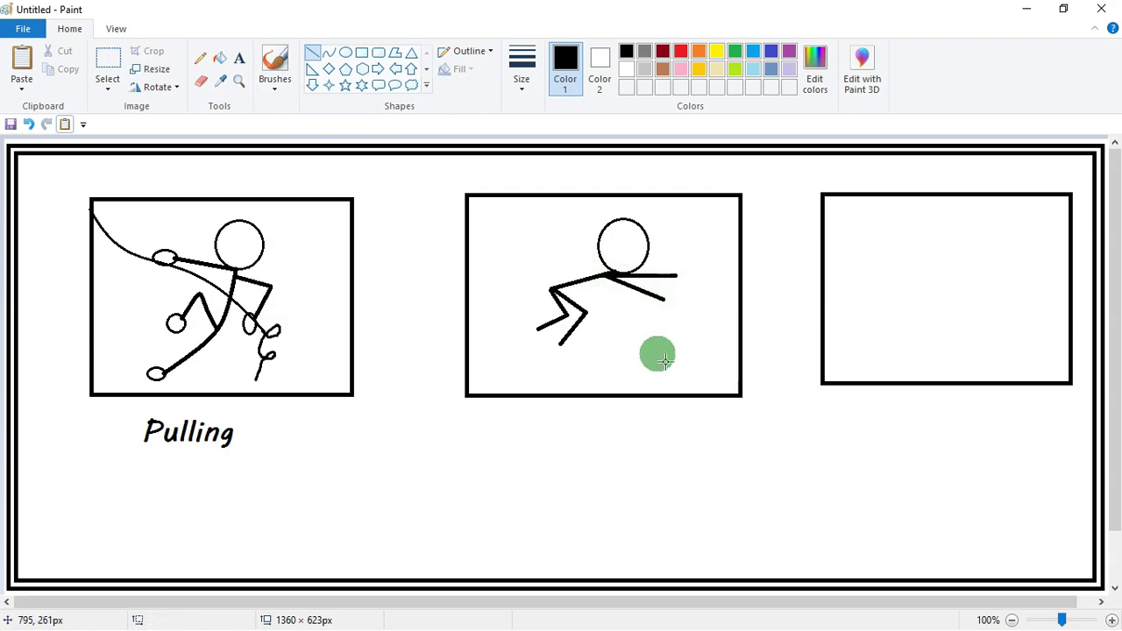
Undo a too-thick oval hand and switch to the thinnest line size
left_click(346, 54)
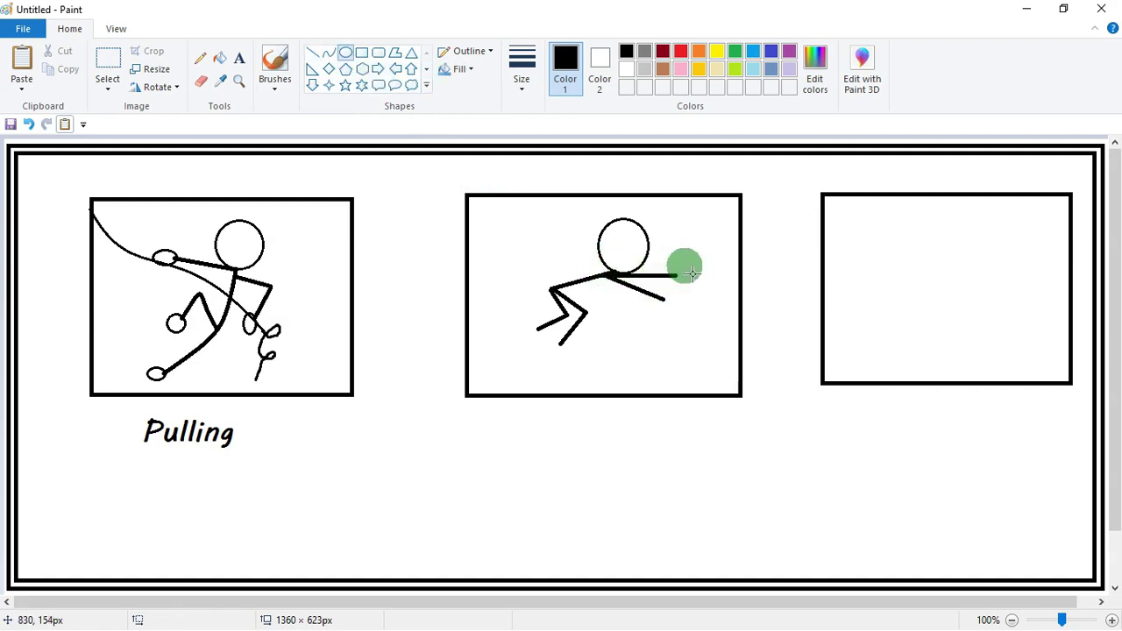
left_click_drag(680, 274, 689, 280)
key("ctrl+z")
left_click(522, 88)
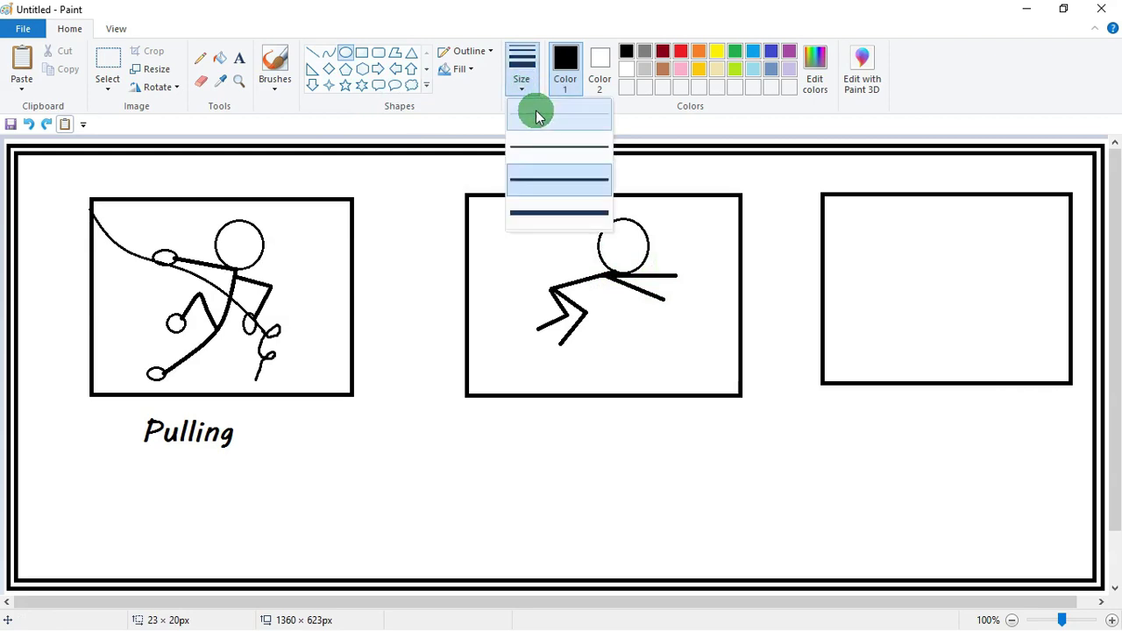
left_click(538, 117)
Draw thin oval hands at the arm ends and oval feet at both leg ends
mouse_move(682, 275)
left_mouse_down()
mouse_move(698, 291)
mouse_move(685, 317)
left_mouse_up()
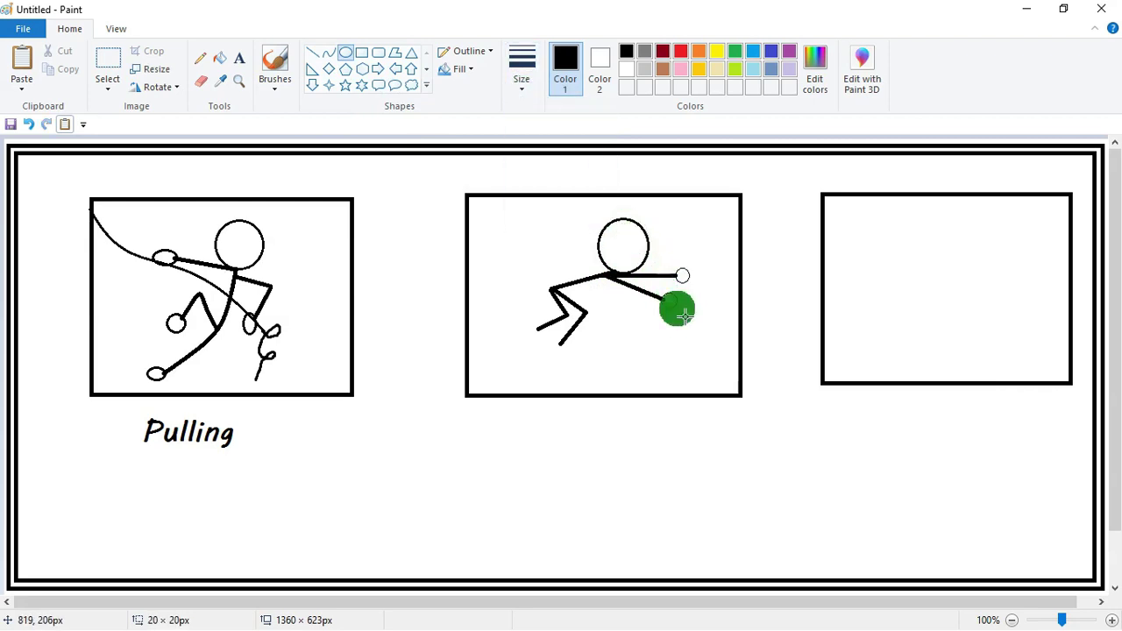
left_click_drag(522, 322, 555, 347)
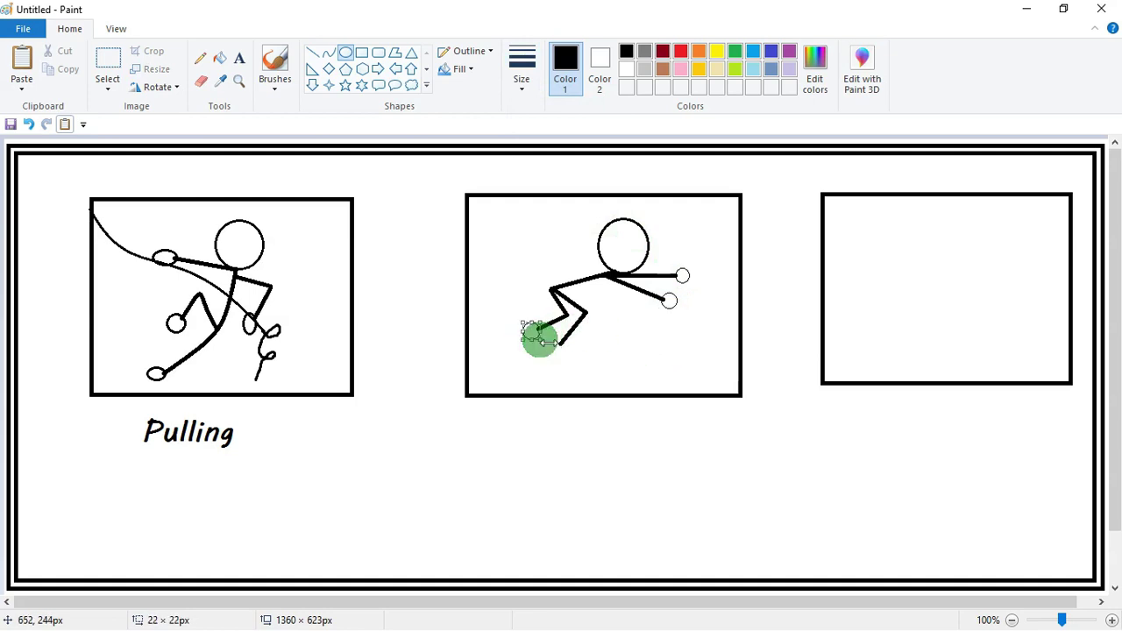
left_click_drag(553, 347, 571, 361)
left_click(677, 360)
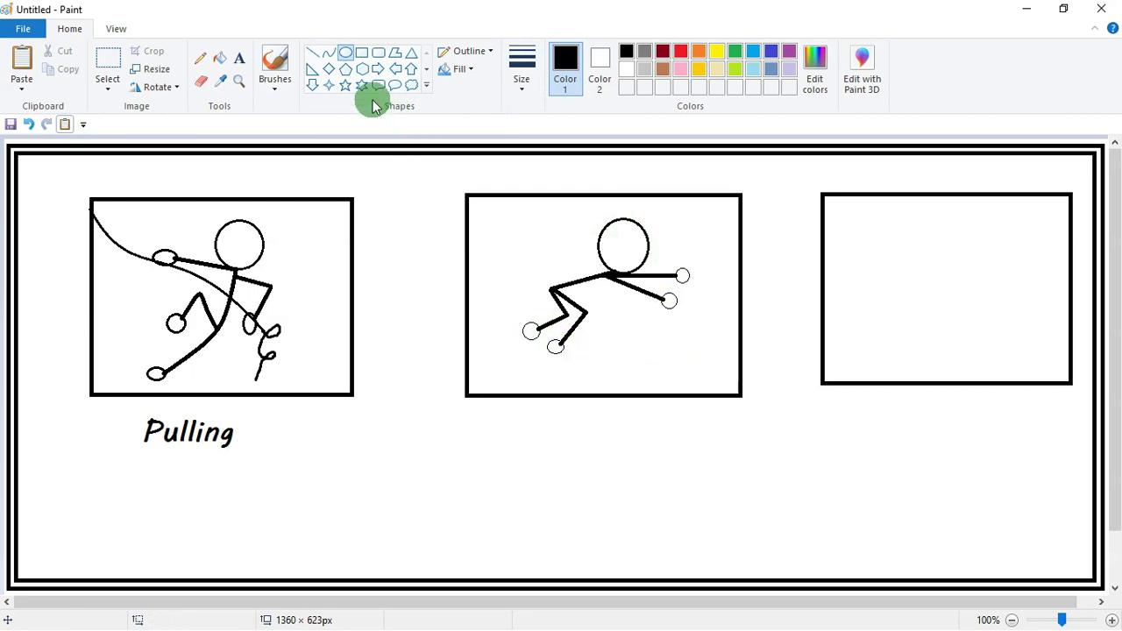
left_click(238, 58)
left_click(526, 417)
Type and commit the 'Crawling' caption under the middle panel, then sketch an oval in the right panel
type("Crawling")
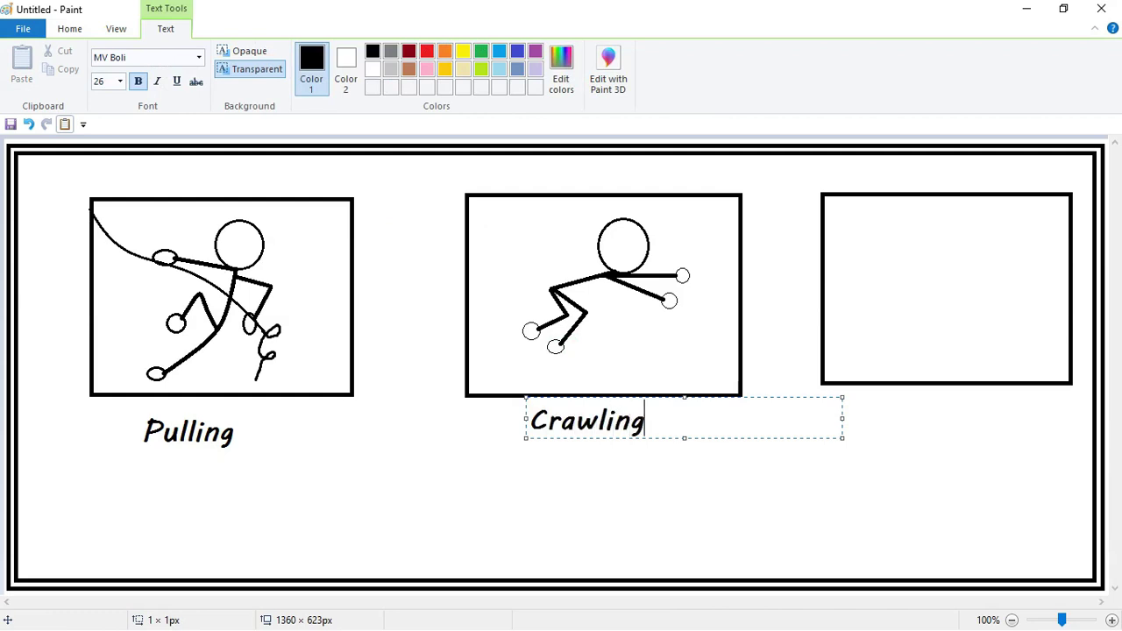
left_click(699, 507)
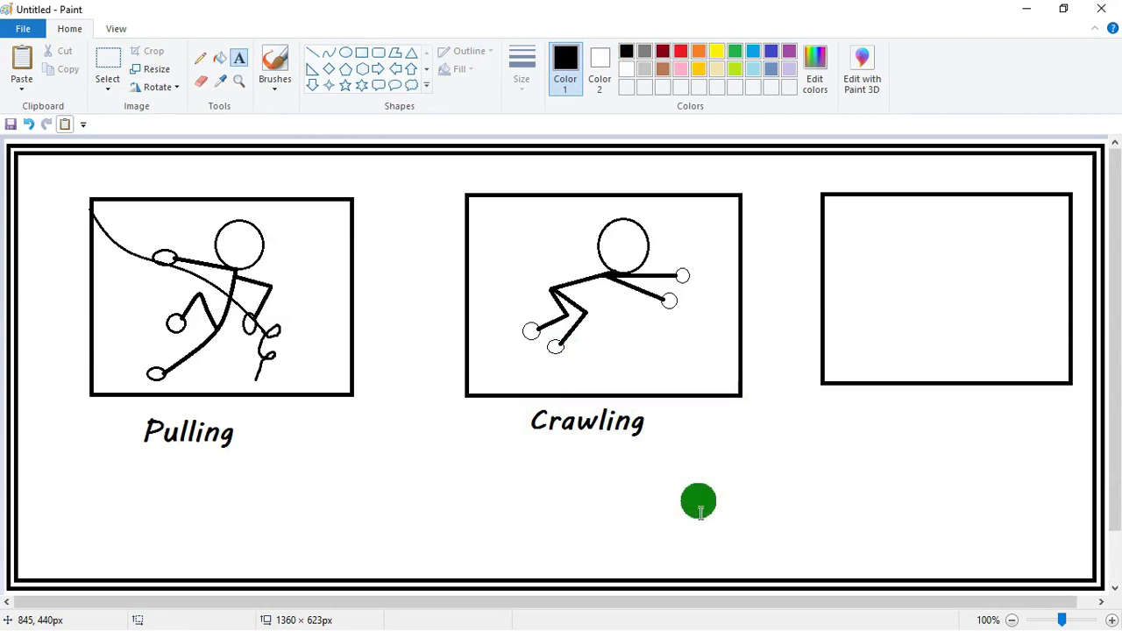
left_click(346, 53)
left_click_drag(917, 212, 952, 261)
Undo the stray oval and draw a round head in the right panel
key("ctrl+z")
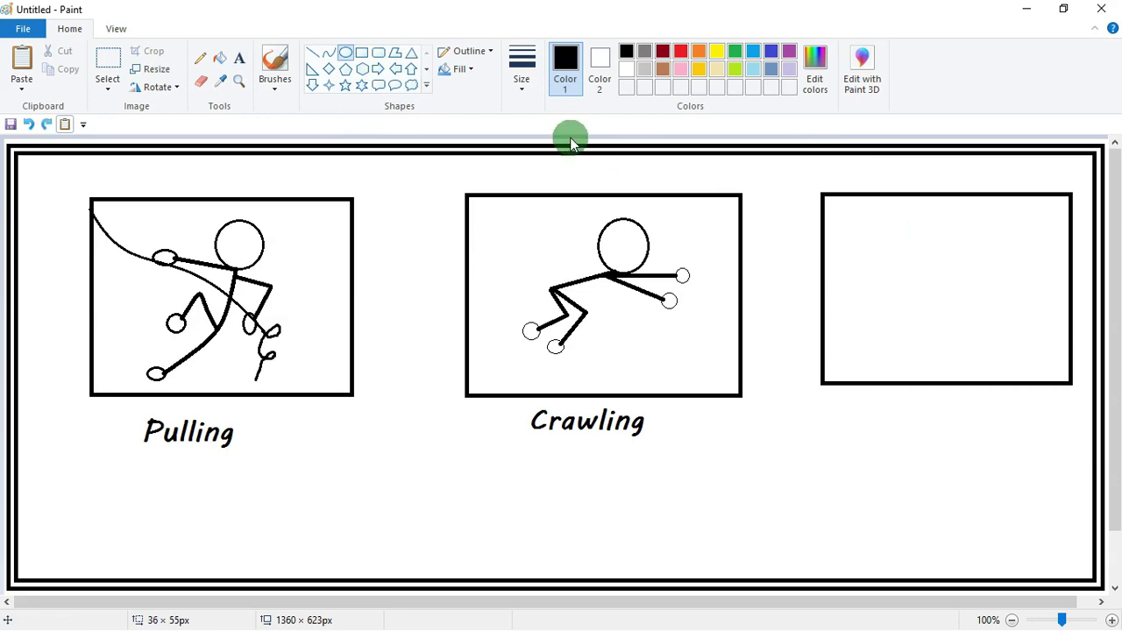
left_click(521, 88)
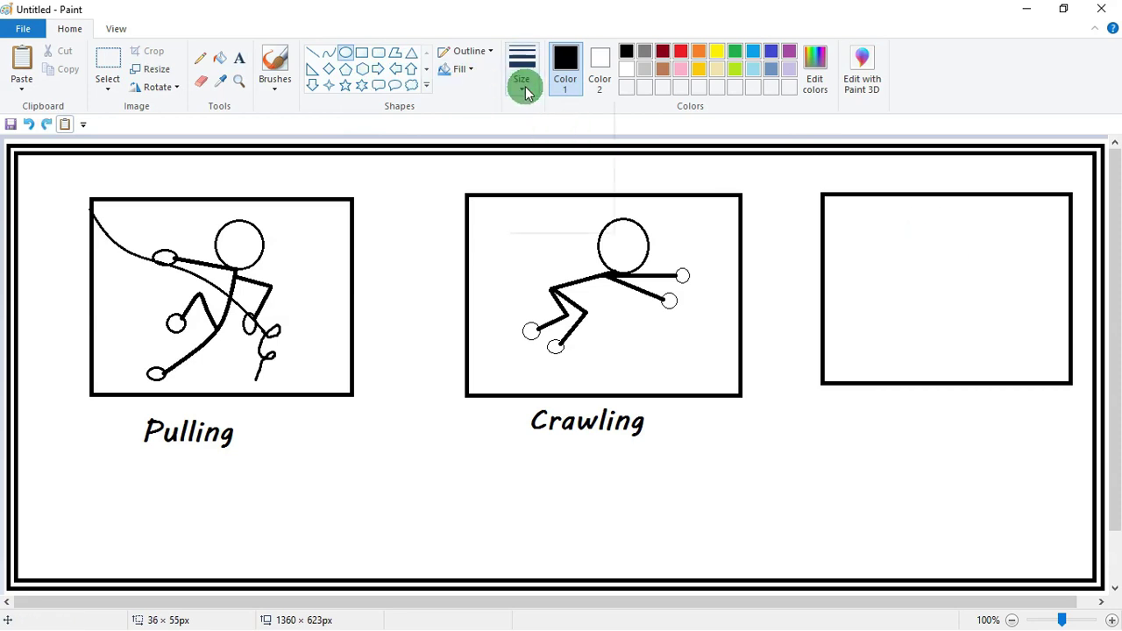
left_click(534, 120)
left_click_drag(917, 213, 965, 237)
left_click(910, 338)
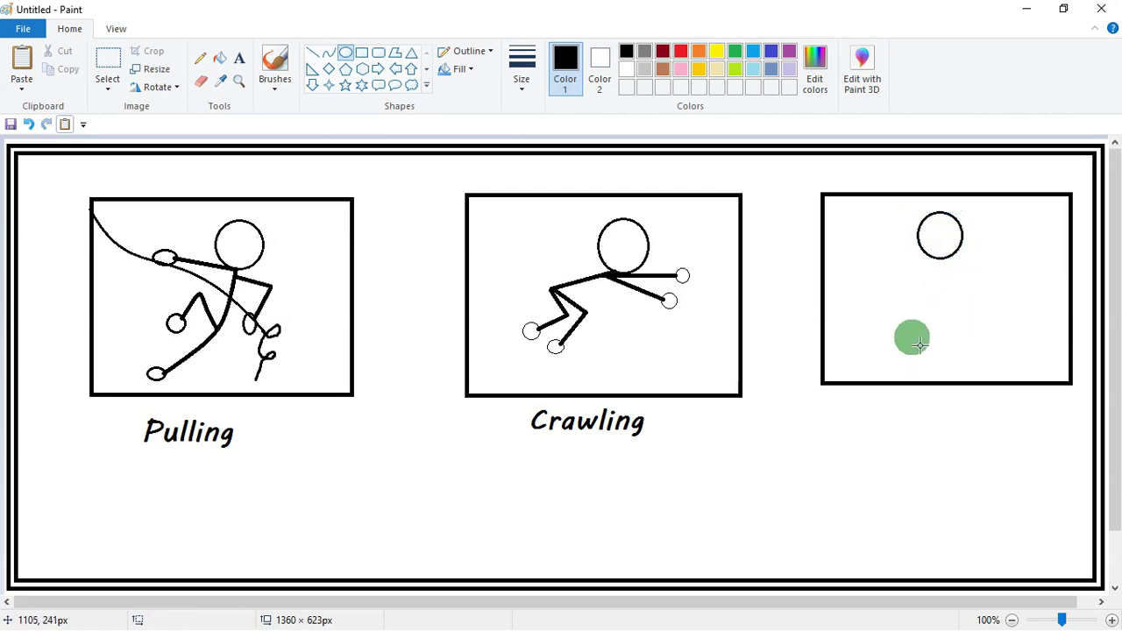
Draw a curved body line down from the head at a heavier thickness
left_click(519, 84)
left_click(543, 173)
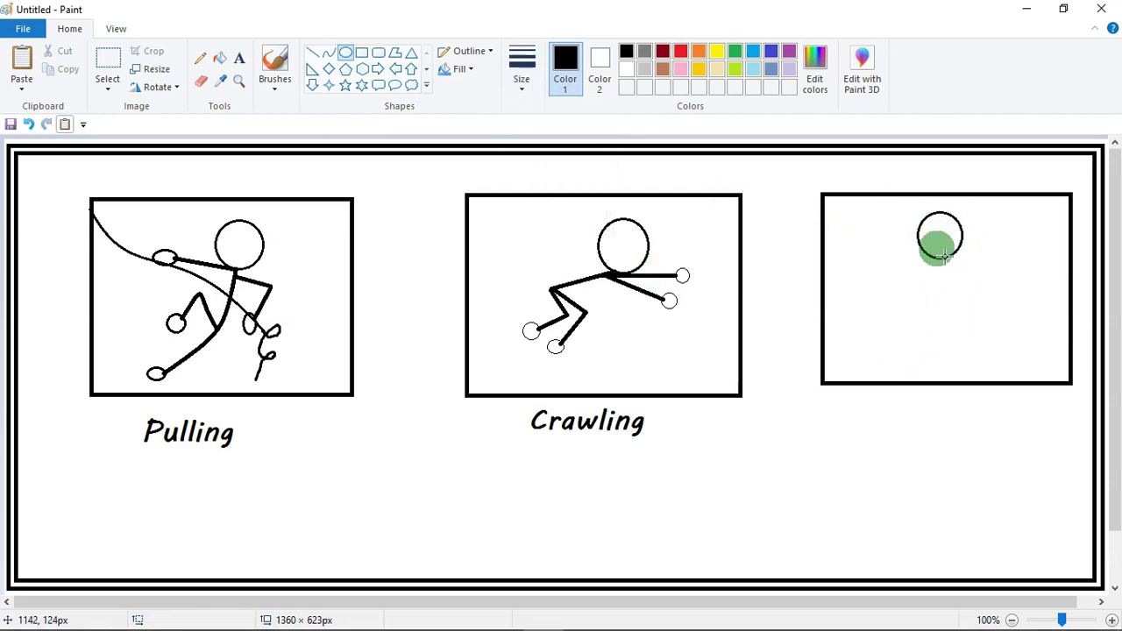
left_click(330, 52)
left_click_drag(940, 258, 946, 281)
Add straight lines for the left arm, the leg and the raised right arm
left_click(312, 52)
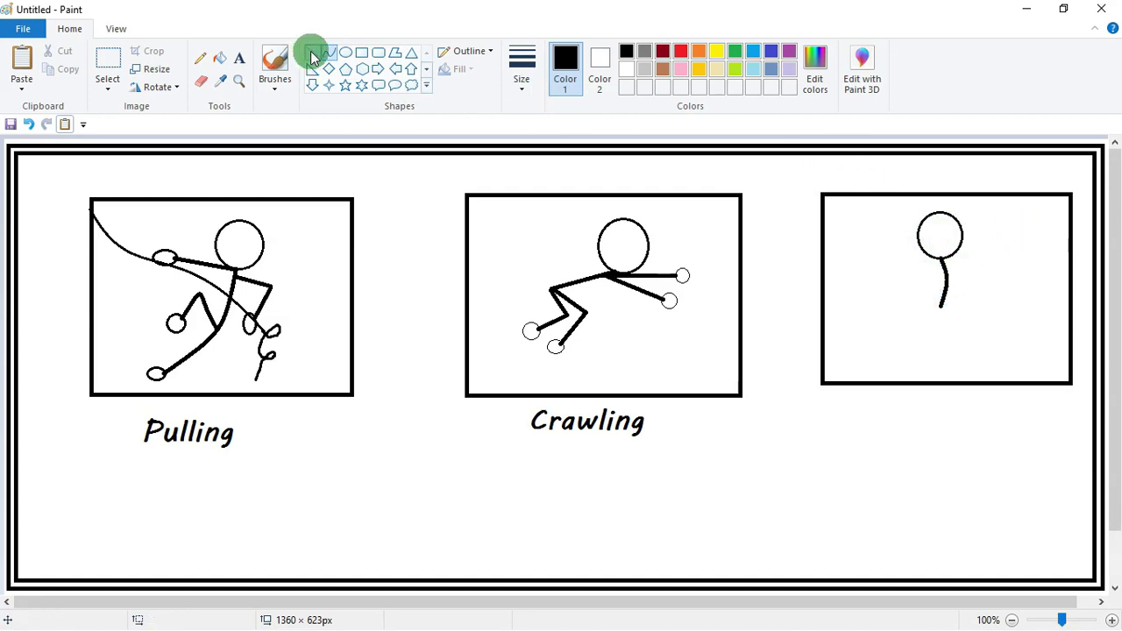
left_click_drag(941, 304, 888, 282)
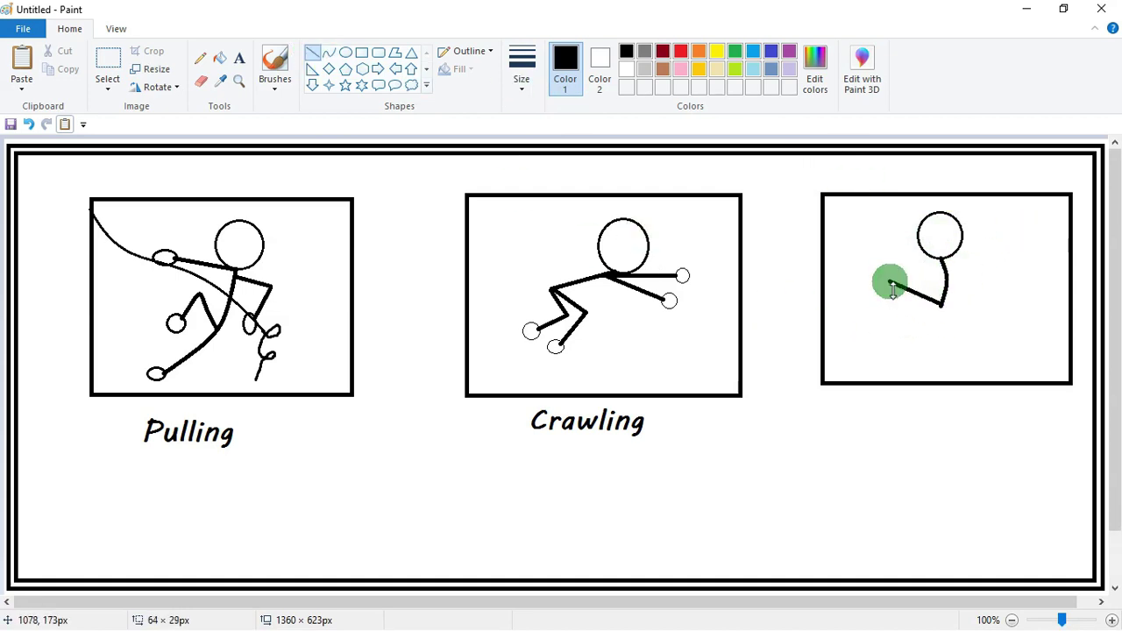
left_click(906, 333)
left_click_drag(946, 312, 964, 352)
left_click(991, 346)
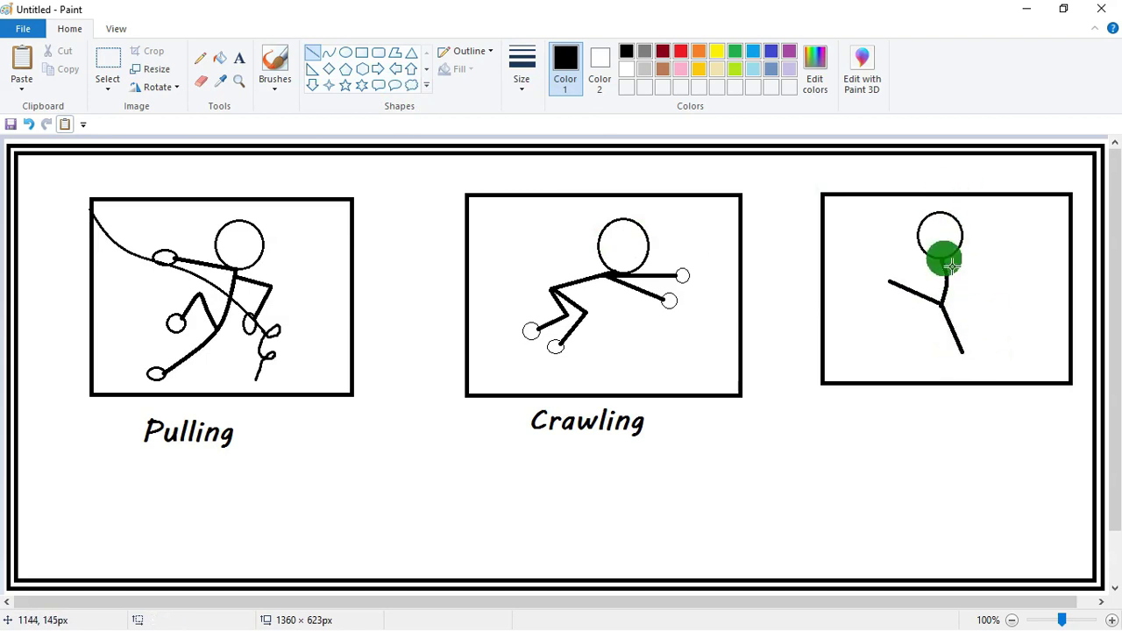
mouse_move(945, 268)
left_mouse_down()
mouse_move(992, 246)
mouse_move(984, 253)
mouse_move(972, 224)
left_mouse_up()
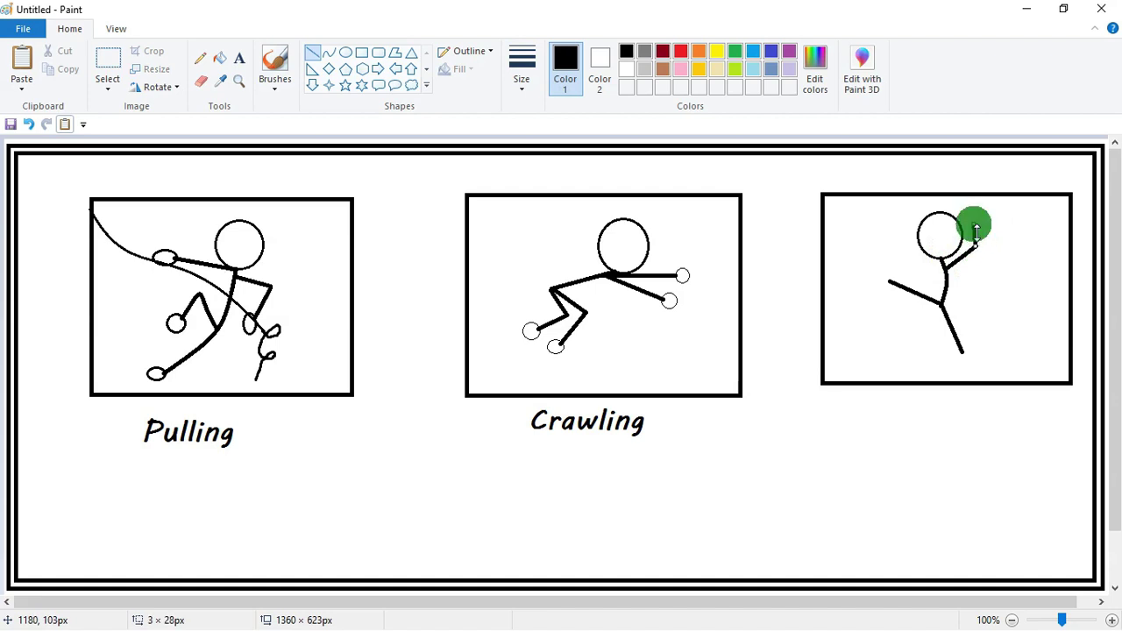
left_click(956, 279)
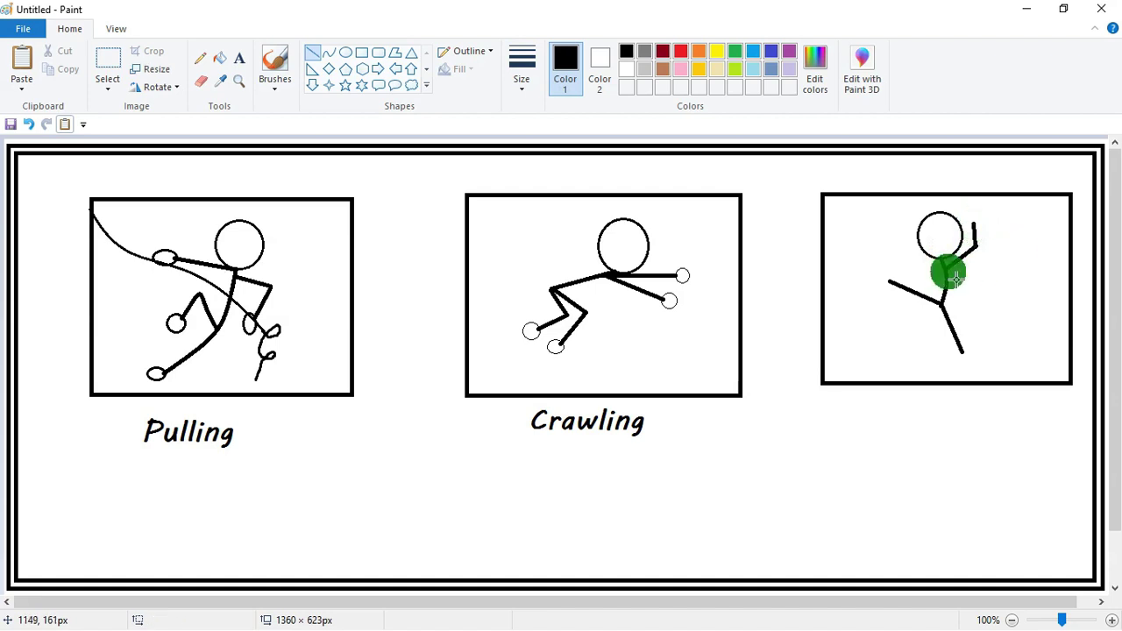
left_click_drag(955, 279, 1000, 278)
Switch to a thinner line and add small oval hands and a foot
left_click(522, 70)
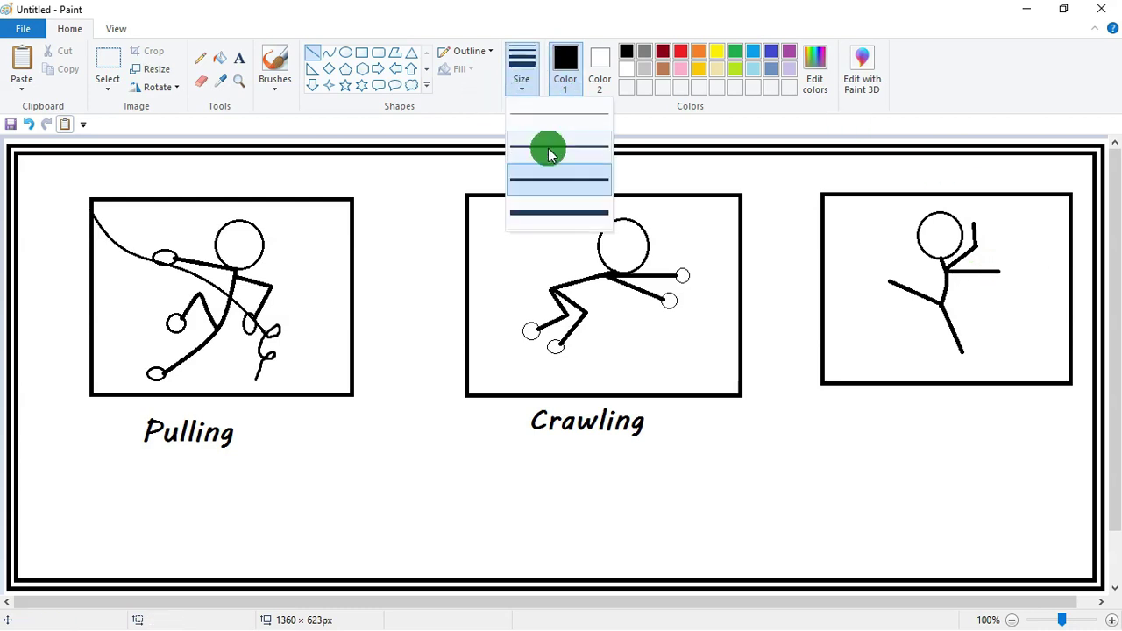
left_click(549, 150)
left_click(345, 51)
left_click_drag(968, 209, 980, 226)
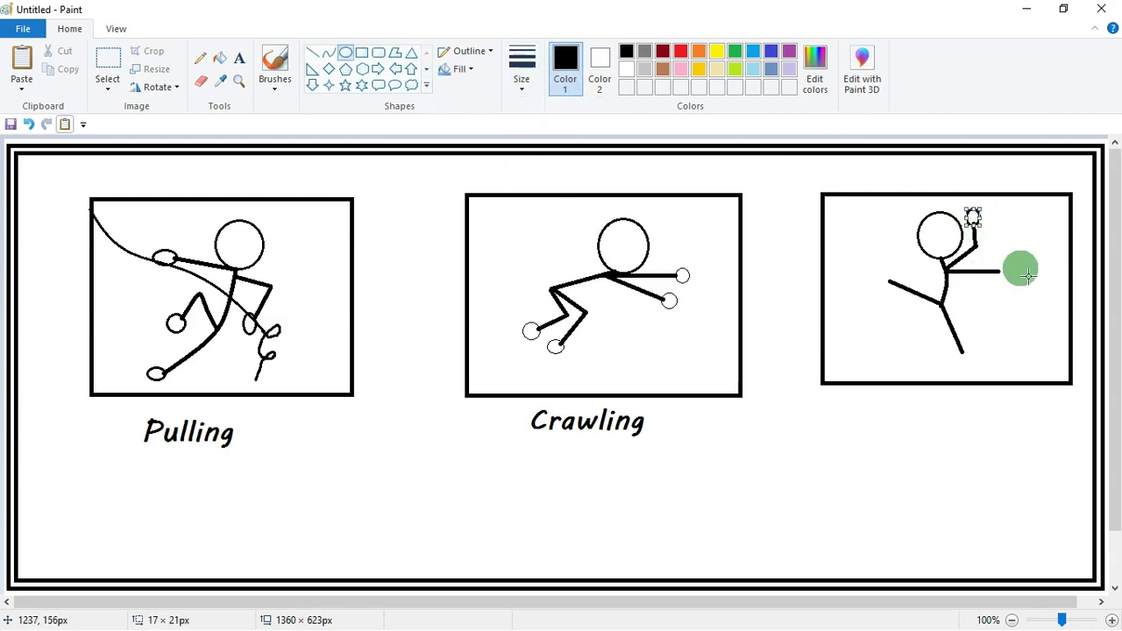
mouse_move(999, 266)
left_mouse_down()
mouse_move(1006, 286)
mouse_move(1003, 275)
left_mouse_up()
left_click_drag(868, 270, 892, 287)
left_click_drag(952, 345, 971, 370)
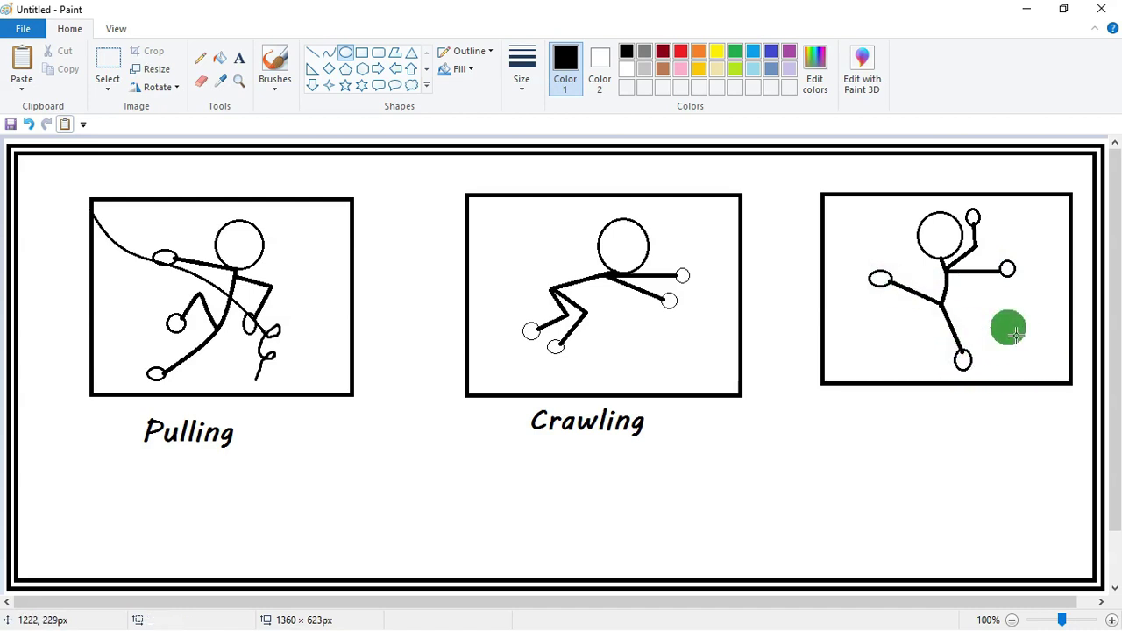
Type the caption 'Dancing' below the right panel and fill the outer border blue-purple
left_click(239, 59)
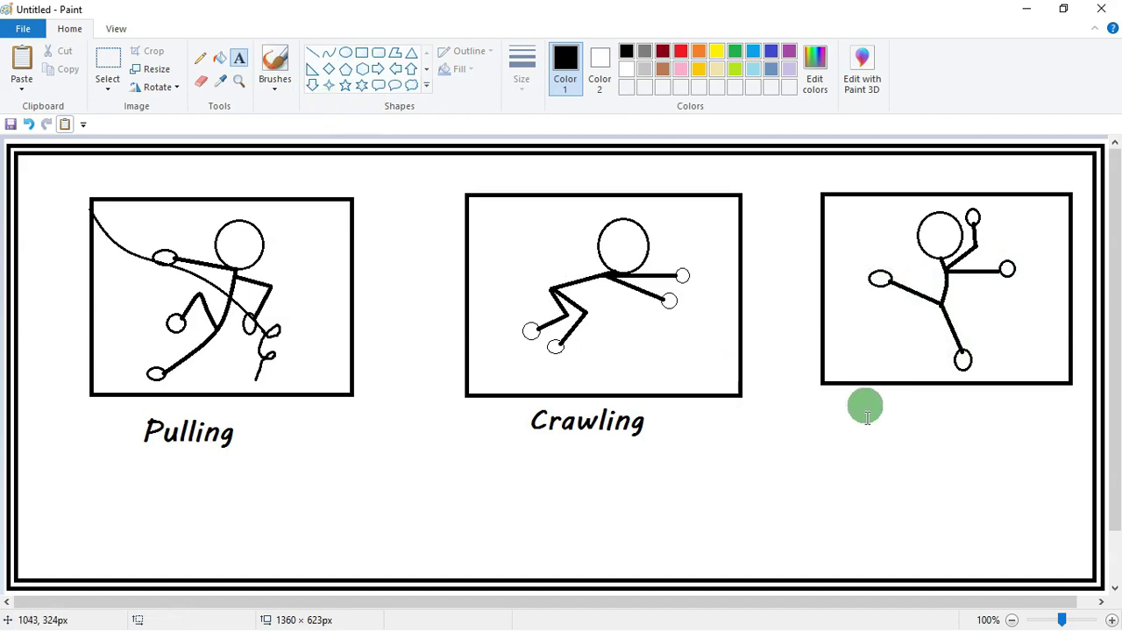
left_click(907, 405)
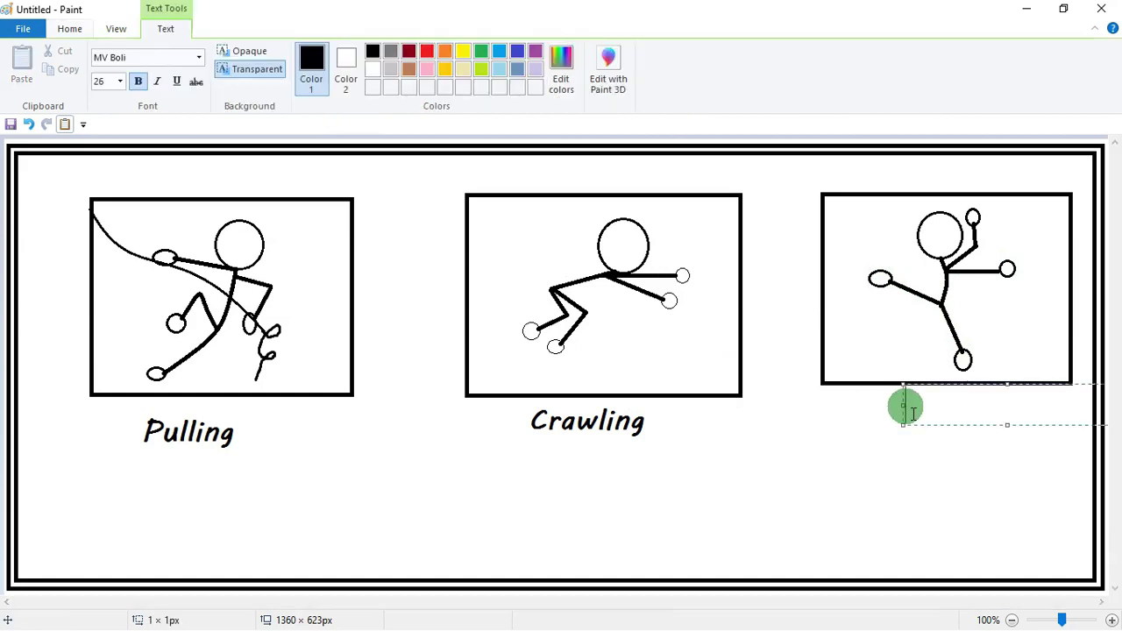
type("Dancing")
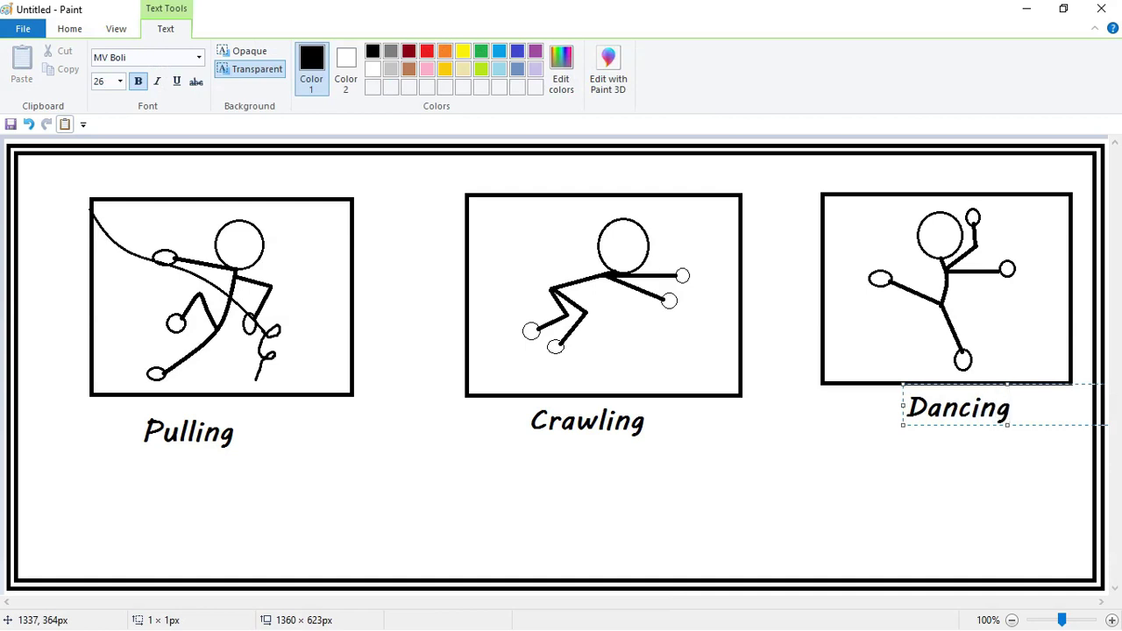
left_click(1093, 526)
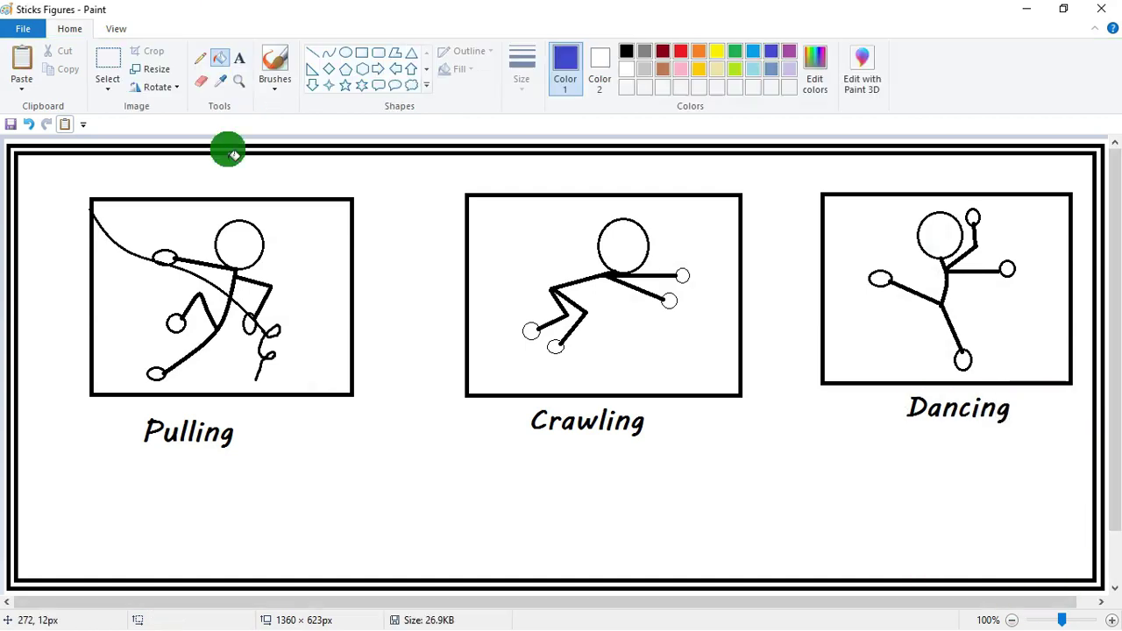
left_click(229, 151)
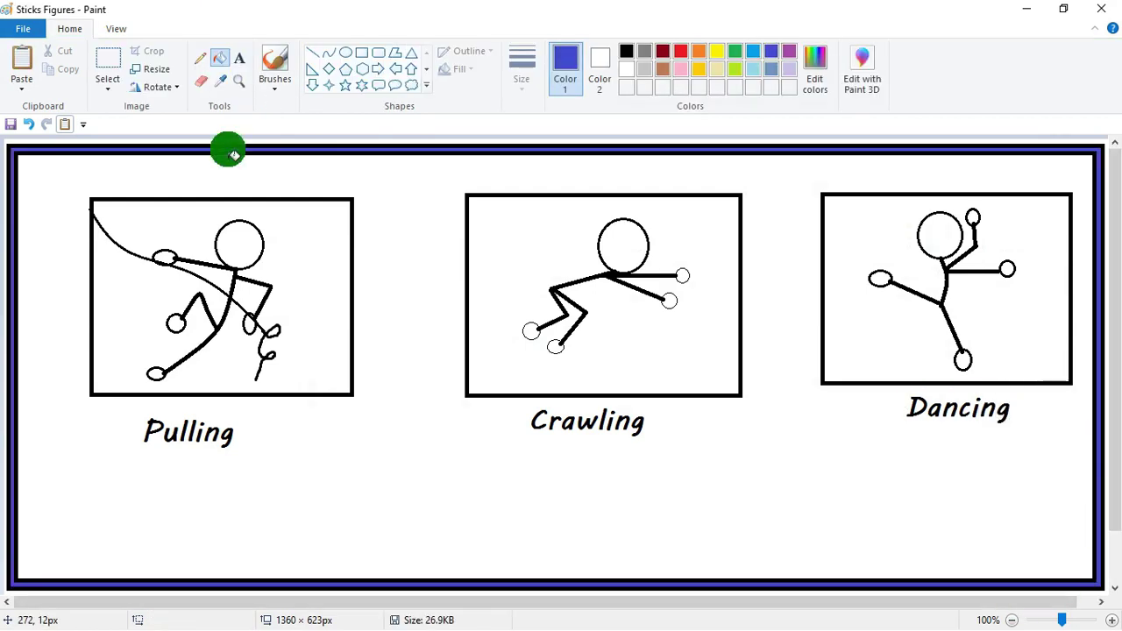
Fill the Pulling panel light blue, Crawling yellow and Dancing pink
left_click(752, 69)
left_click(328, 230)
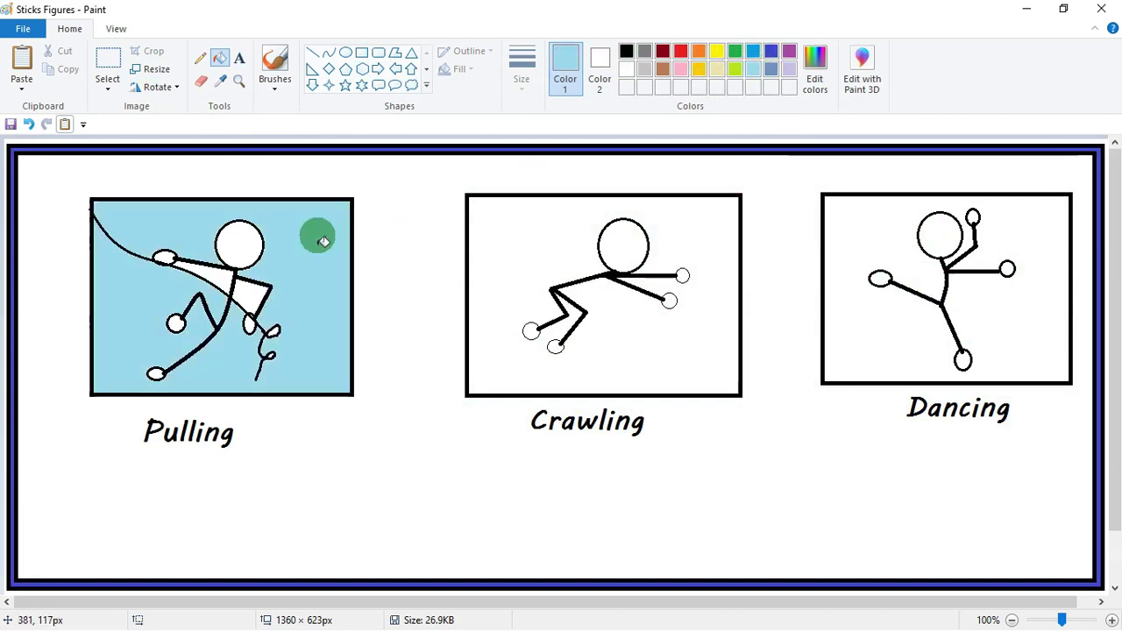
left_click(716, 50)
left_click(701, 230)
left_click(681, 70)
left_click(875, 216)
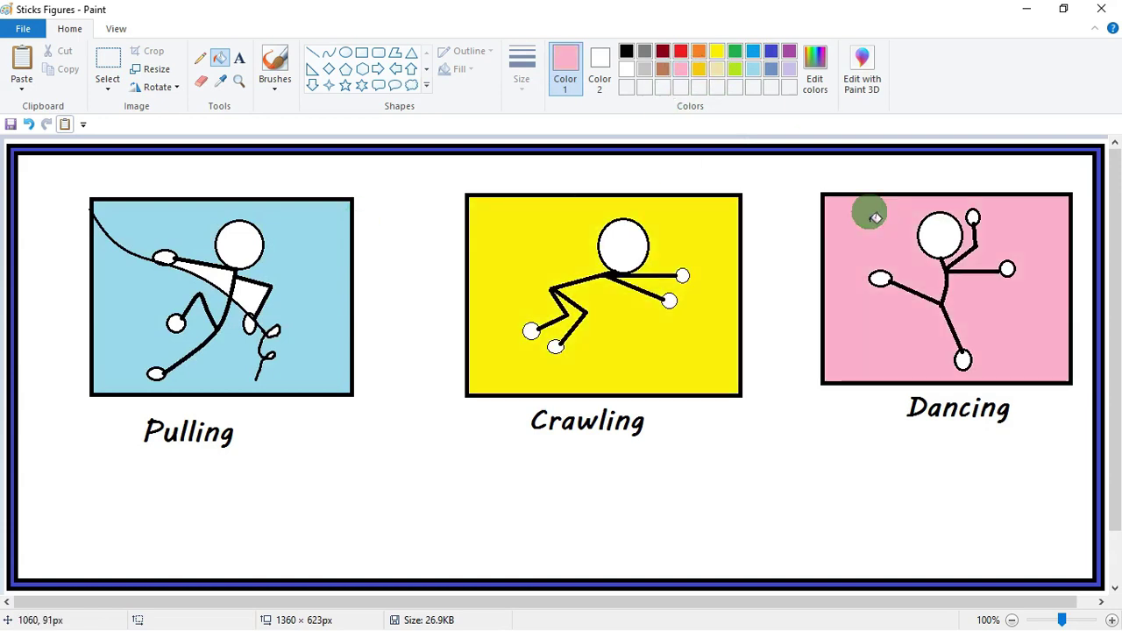
left_click(754, 69)
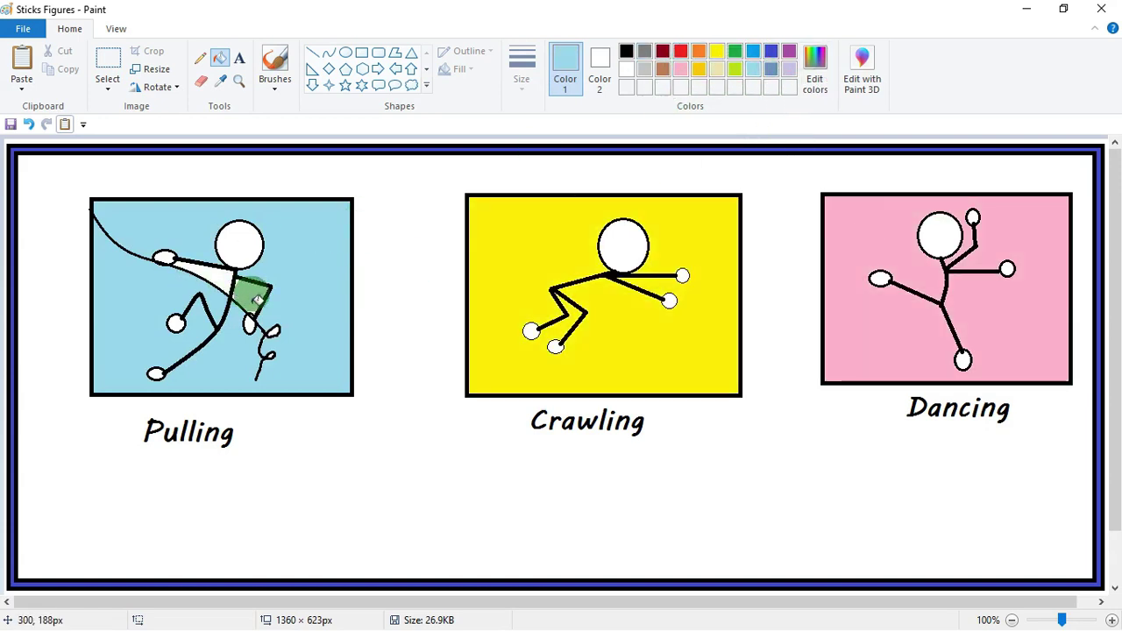
left_click(257, 300)
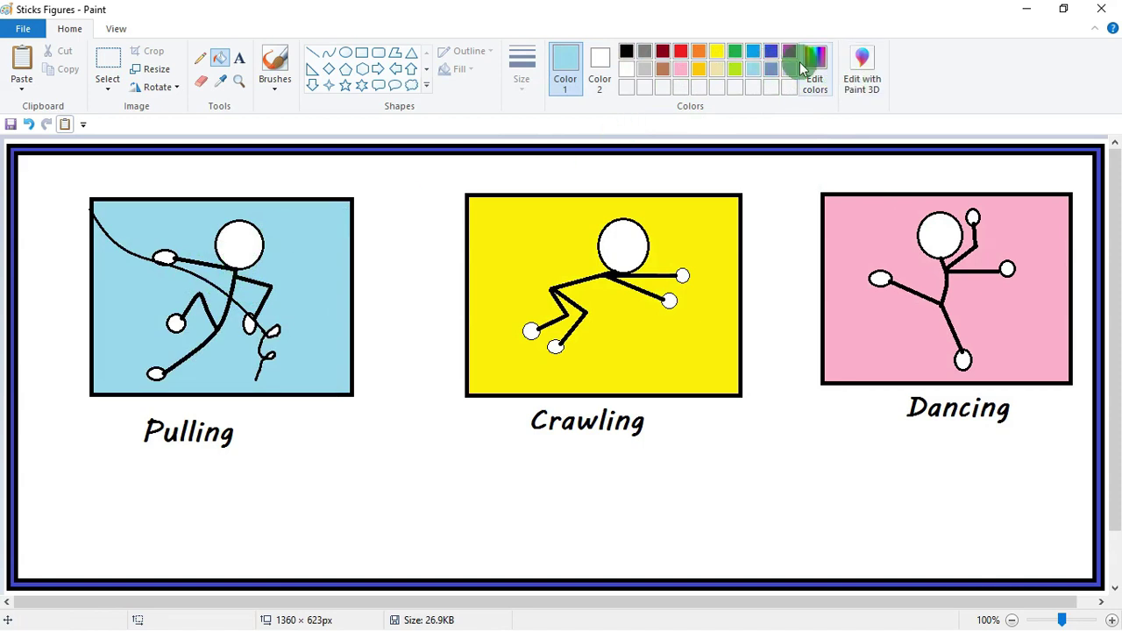
Fill the canvas background, trying beige and grey before settling on lime green
left_click(716, 69)
left_click(772, 159)
left_click(644, 69)
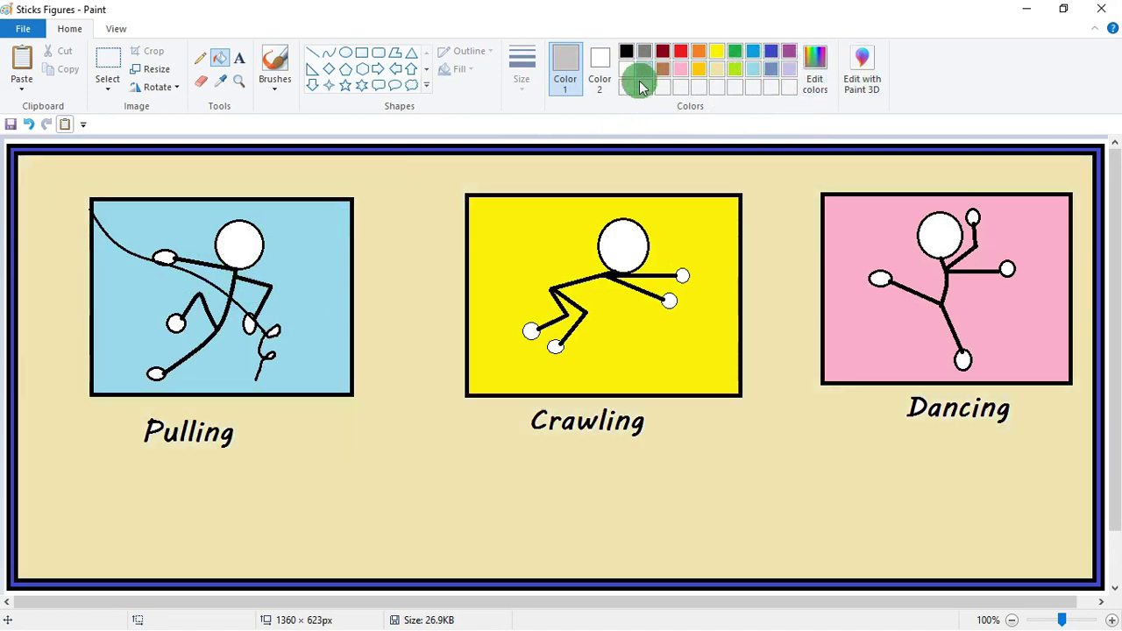
left_click(634, 170)
left_click(735, 69)
left_click(697, 183)
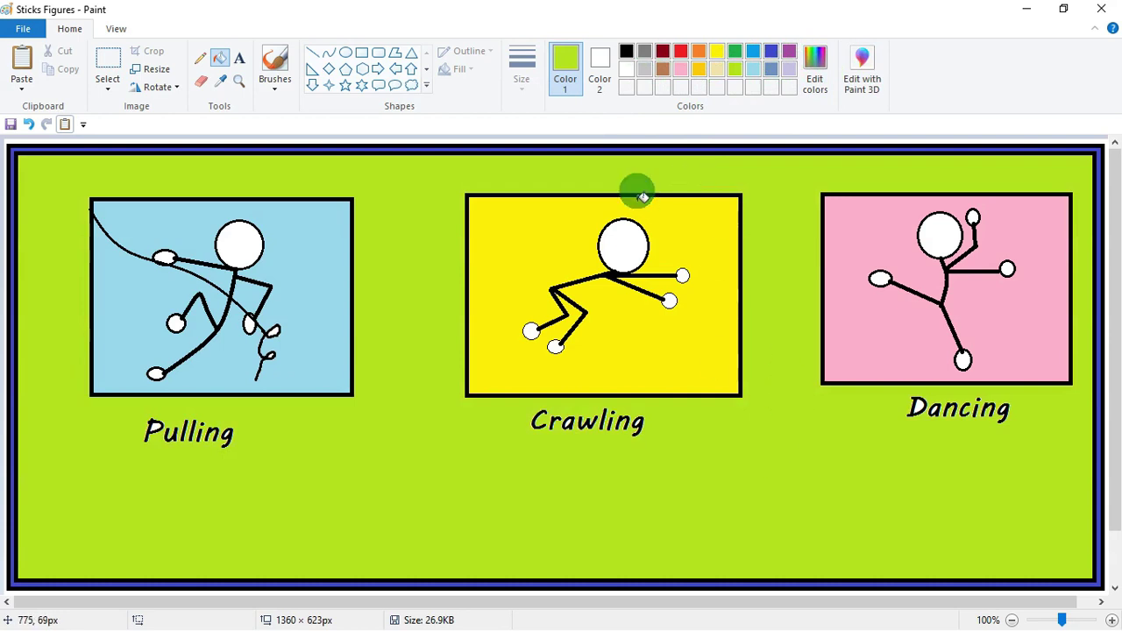
left_click(626, 53)
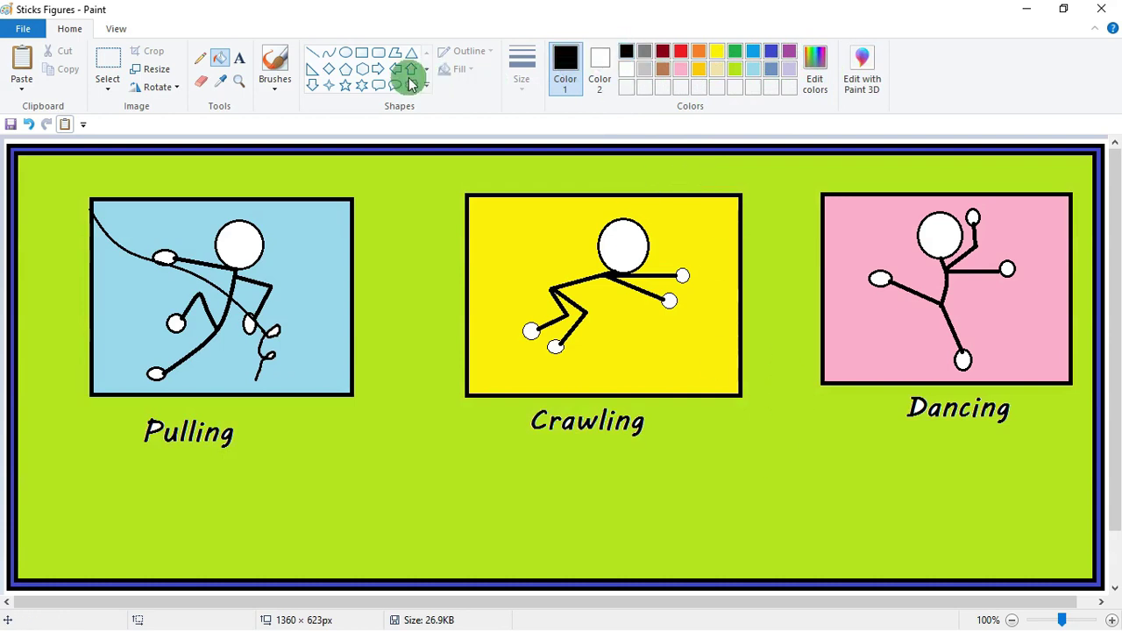
left_click(347, 56)
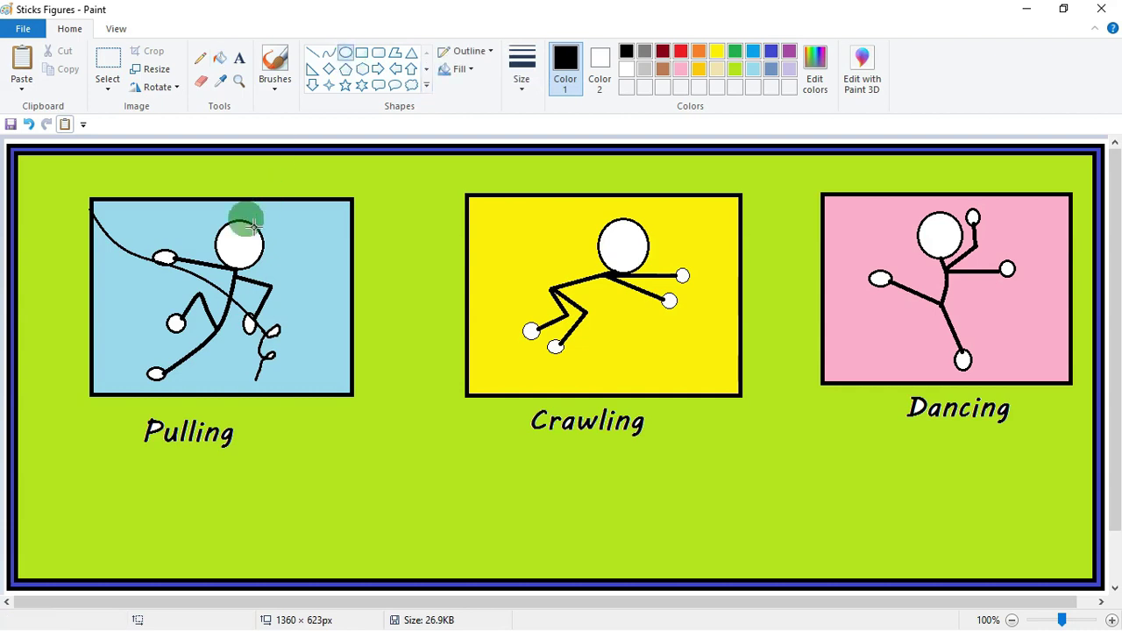
Use the first brush style to paint eyes and mouths on the Crawling and Dancing figures
left_click(275, 88)
left_click(275, 115)
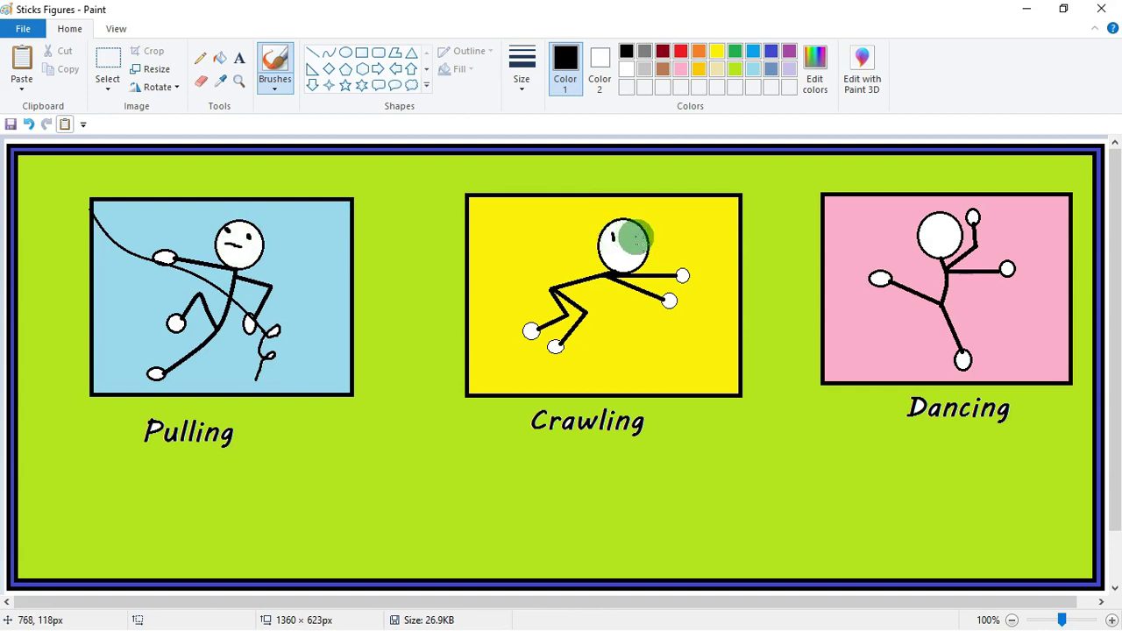
left_click(635, 231)
left_click_drag(618, 251, 634, 251)
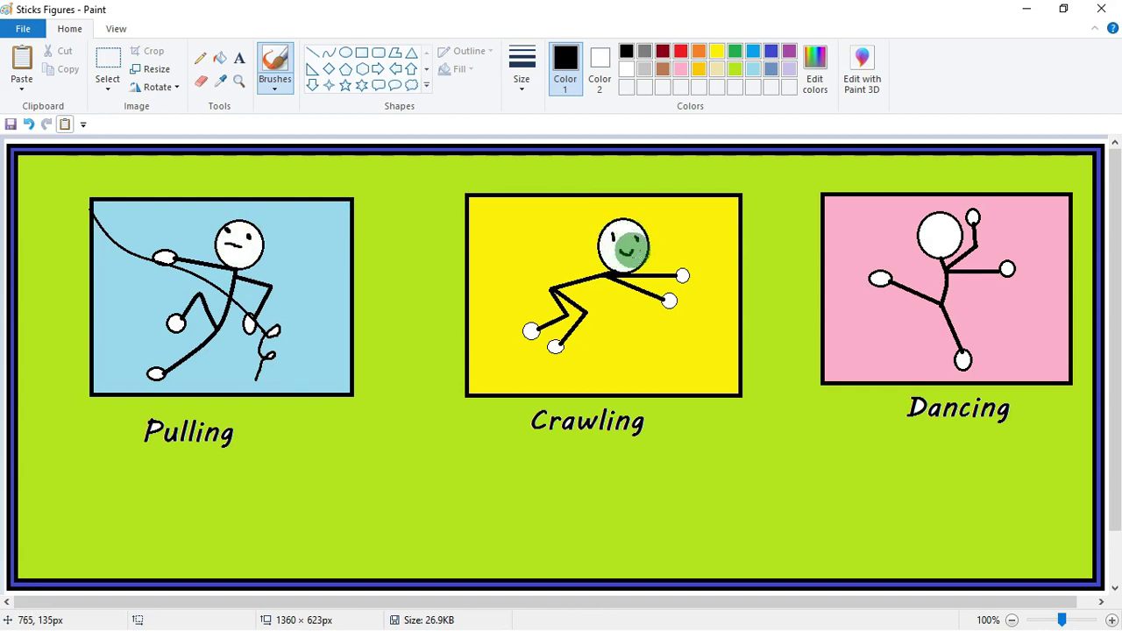
left_click(933, 233)
left_click_drag(931, 242, 952, 240)
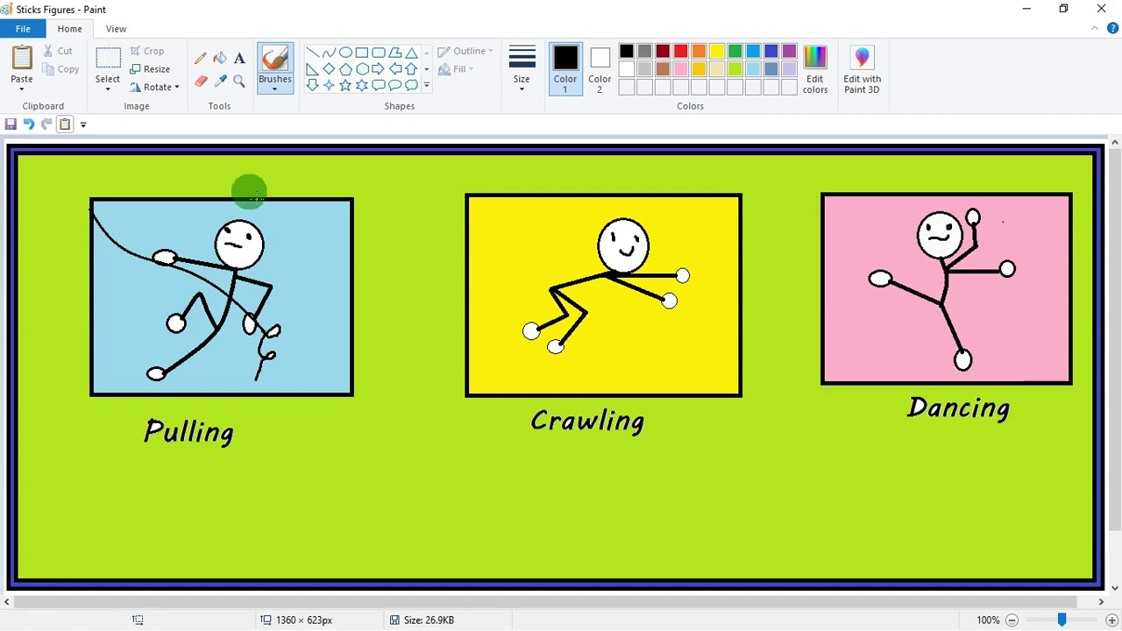
left_click(33, 32)
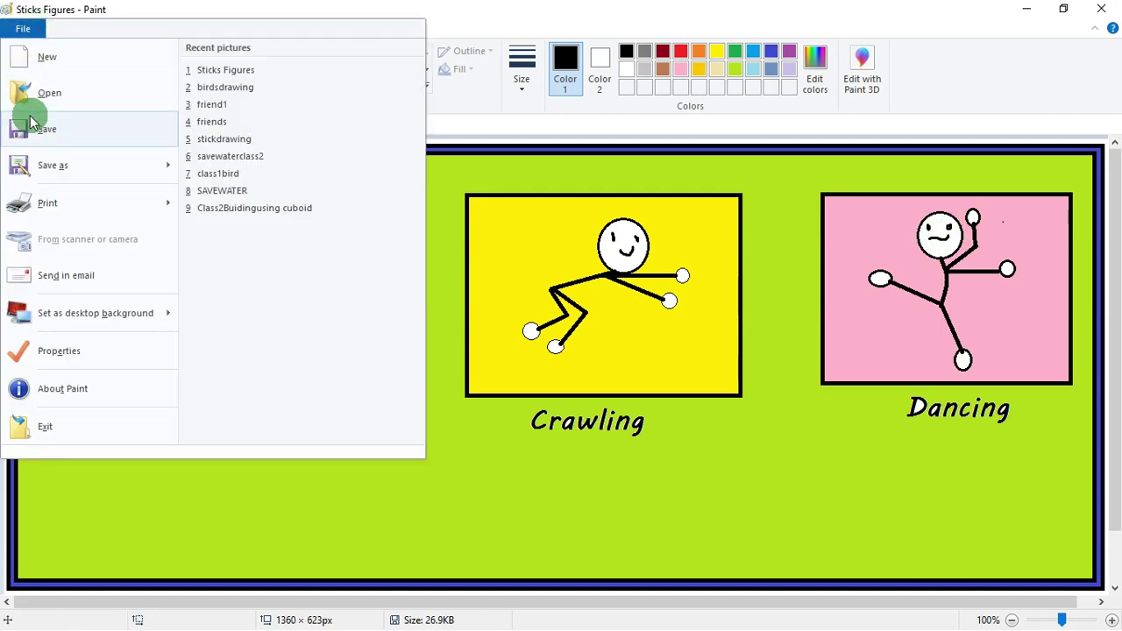